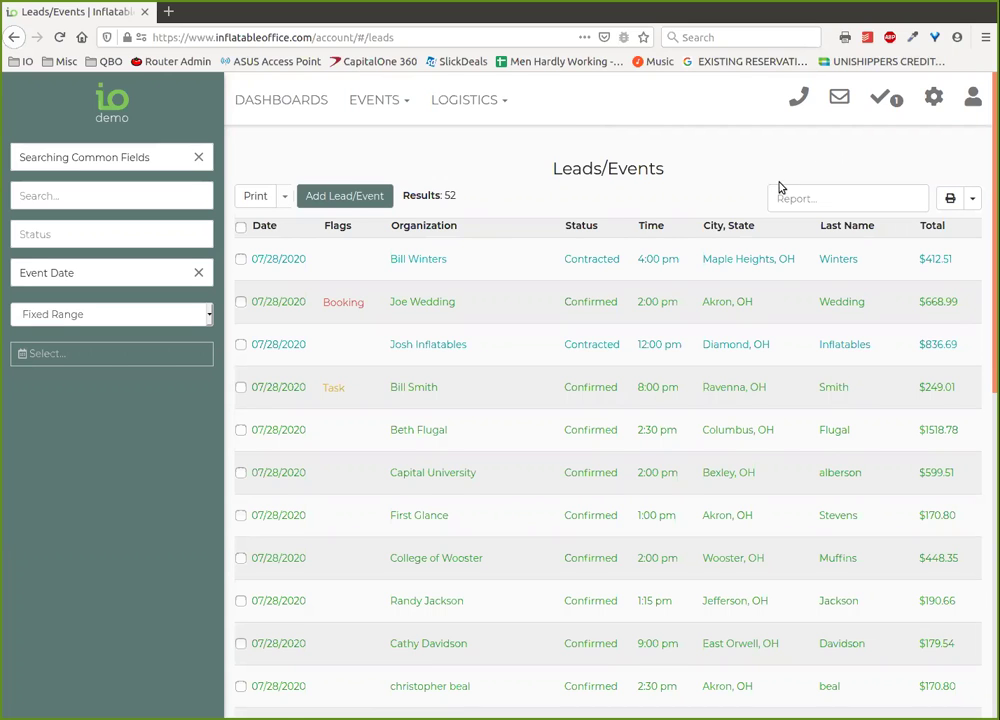
Open the first 07/28/2020 event in the list, view its customer section and full customer record, and close both records.
left_click(616, 270)
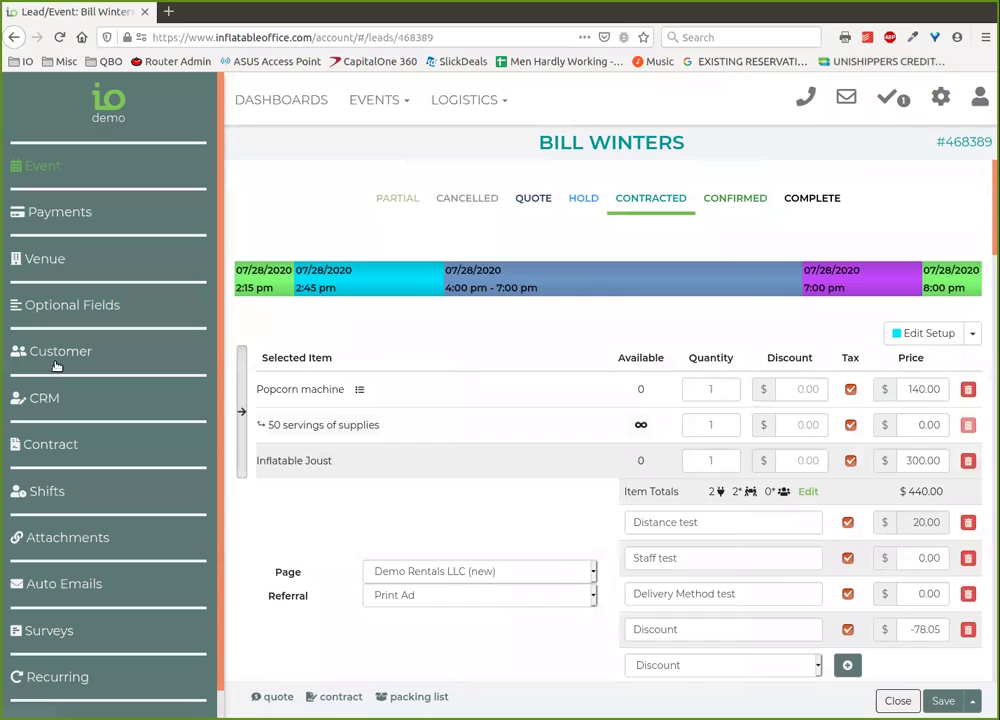
left_click(60, 352)
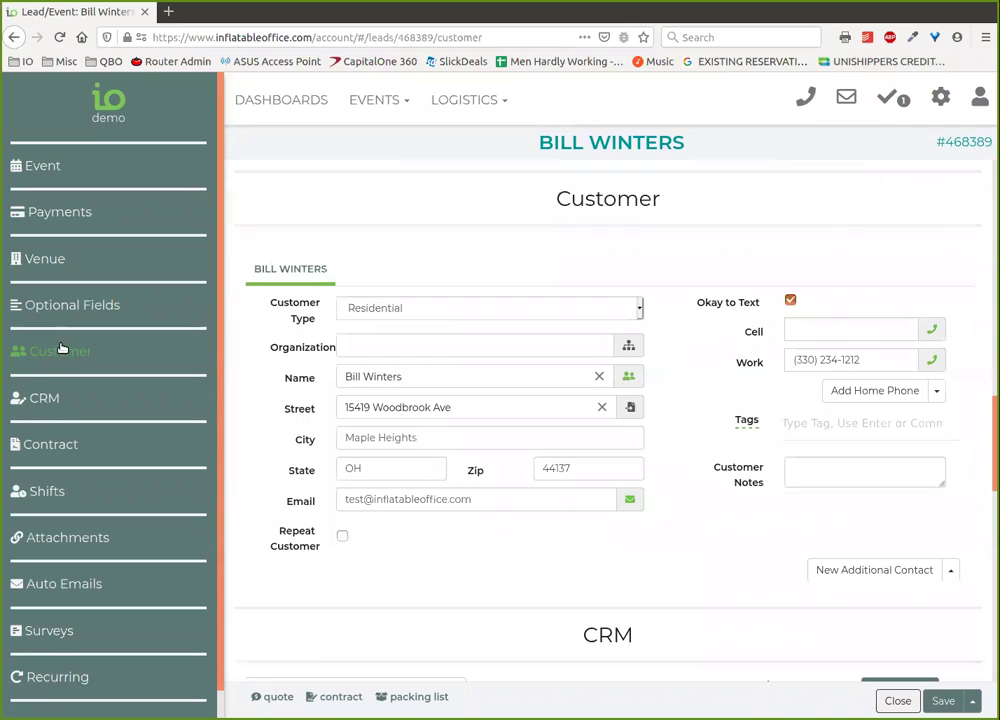
left_click(630, 379)
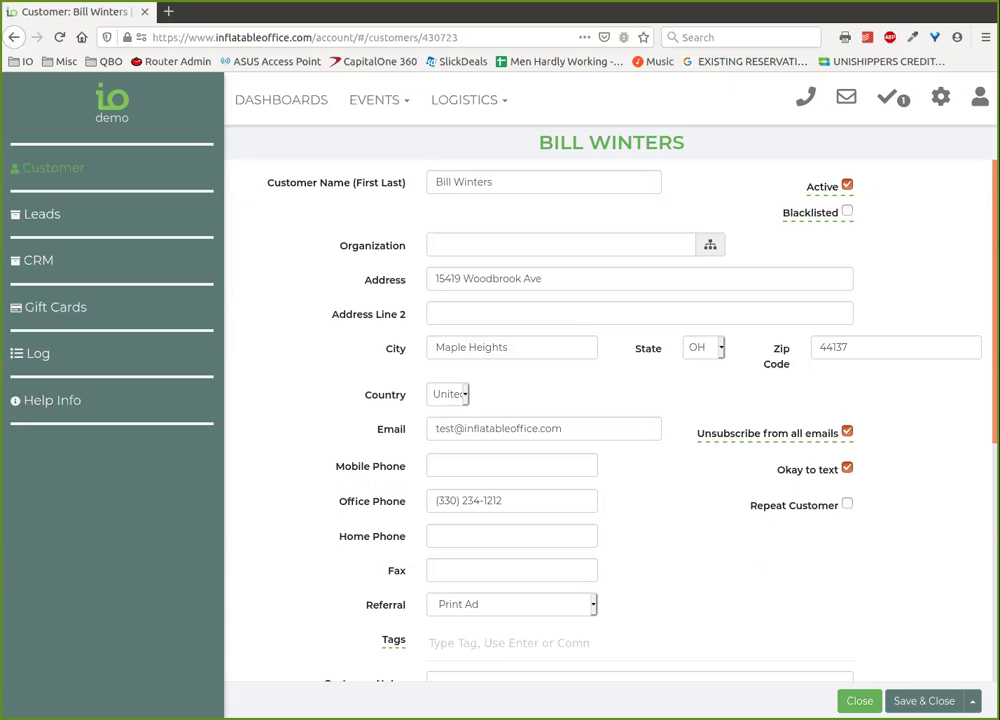
left_click(859, 700)
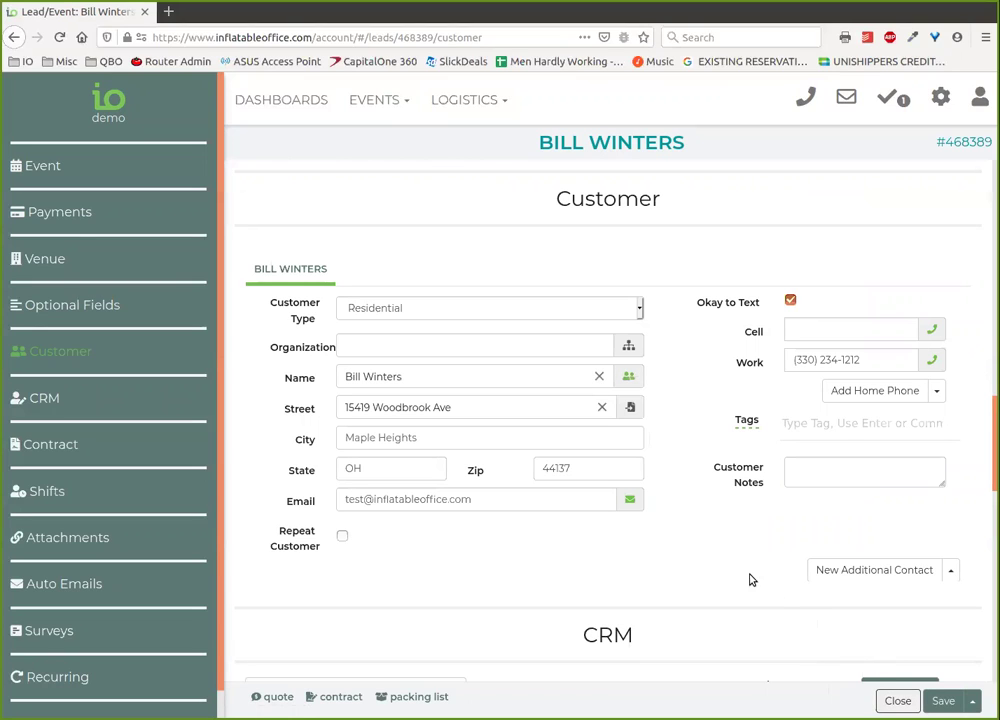
left_click(898, 700)
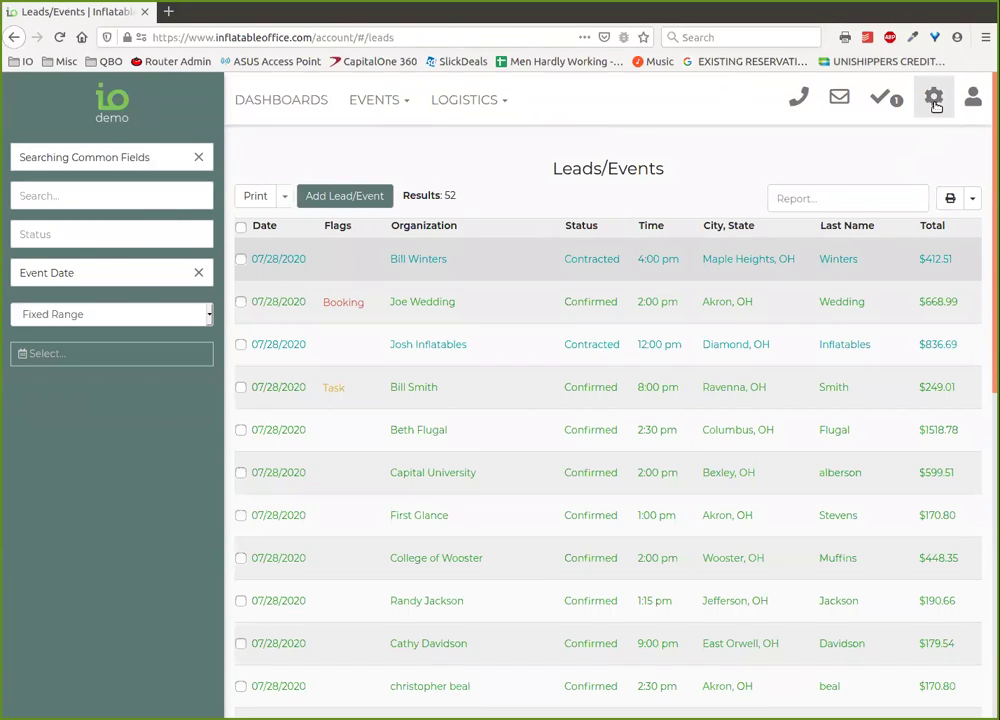
Open the Customer - Account Statement email in the Email Center and start creating a new filter from its restrictions.
left_click(933, 97)
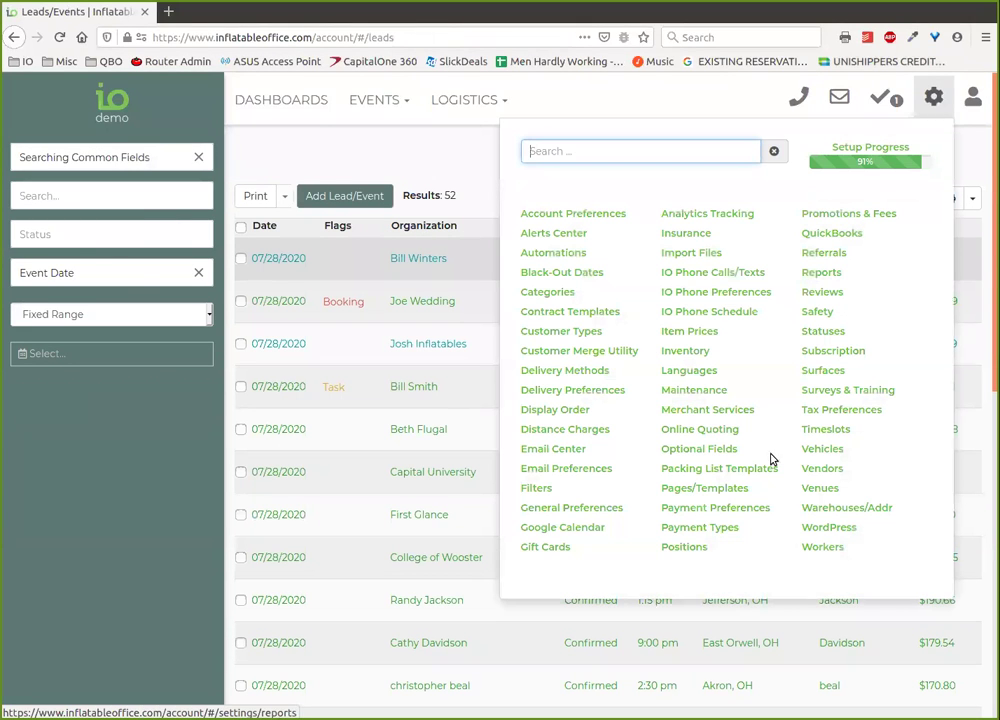
left_click(565, 451)
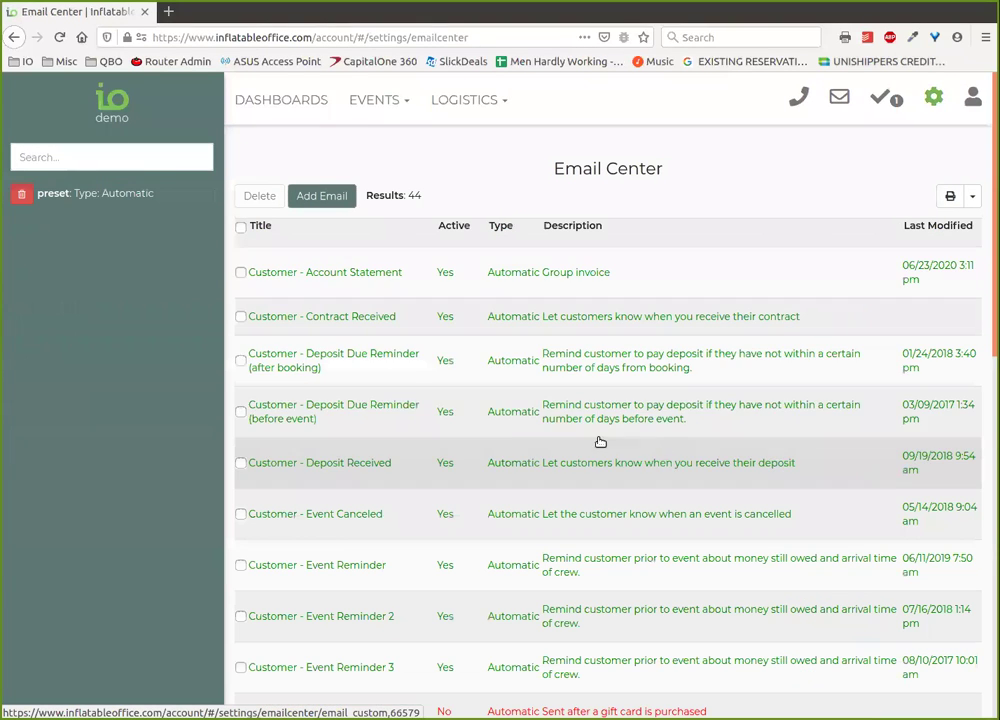
left_click(387, 288)
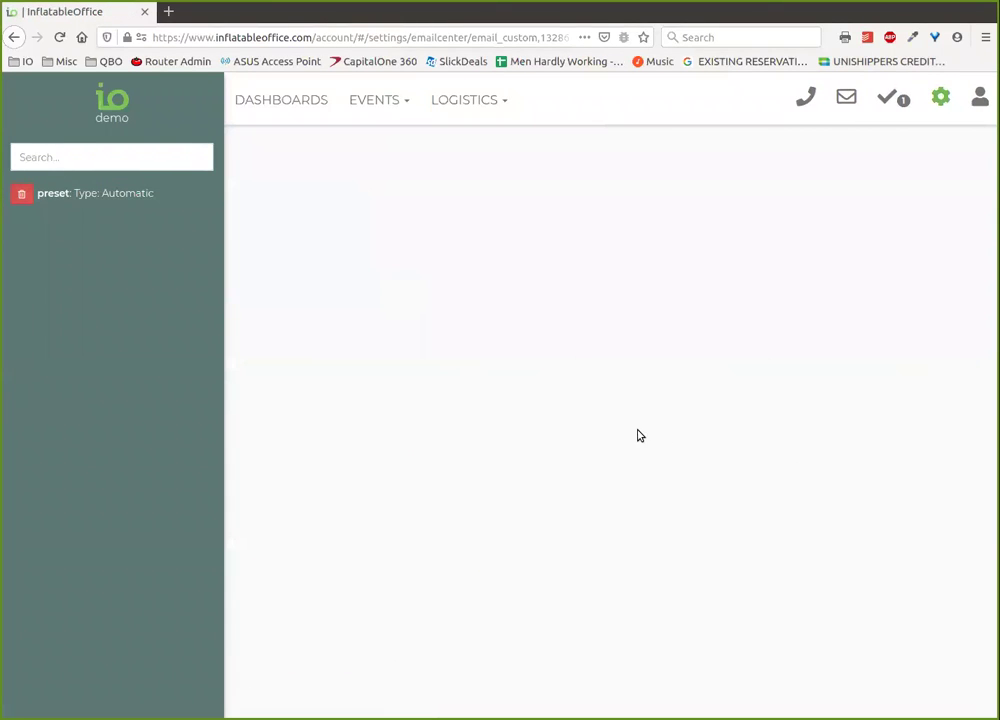
left_click(57, 214)
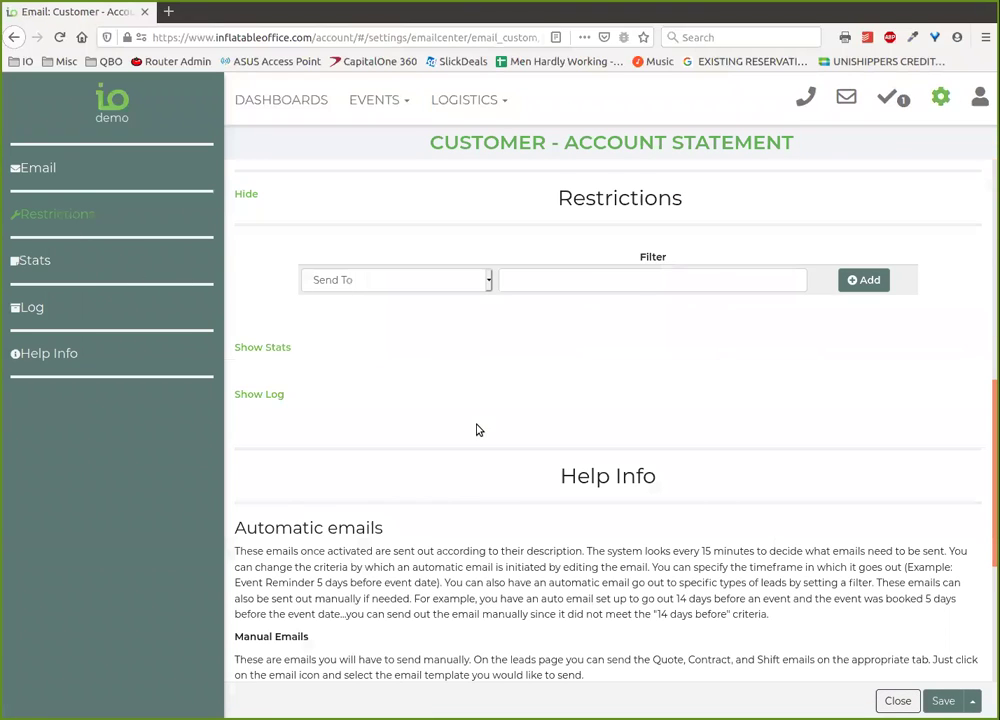
left_click(645, 289)
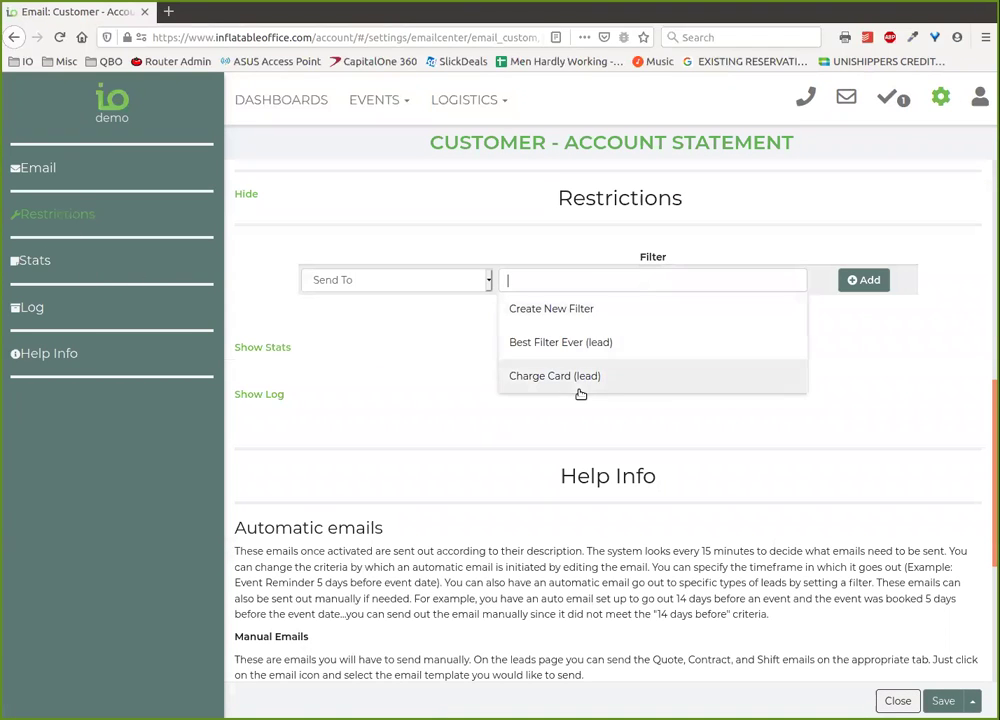
left_click(586, 311)
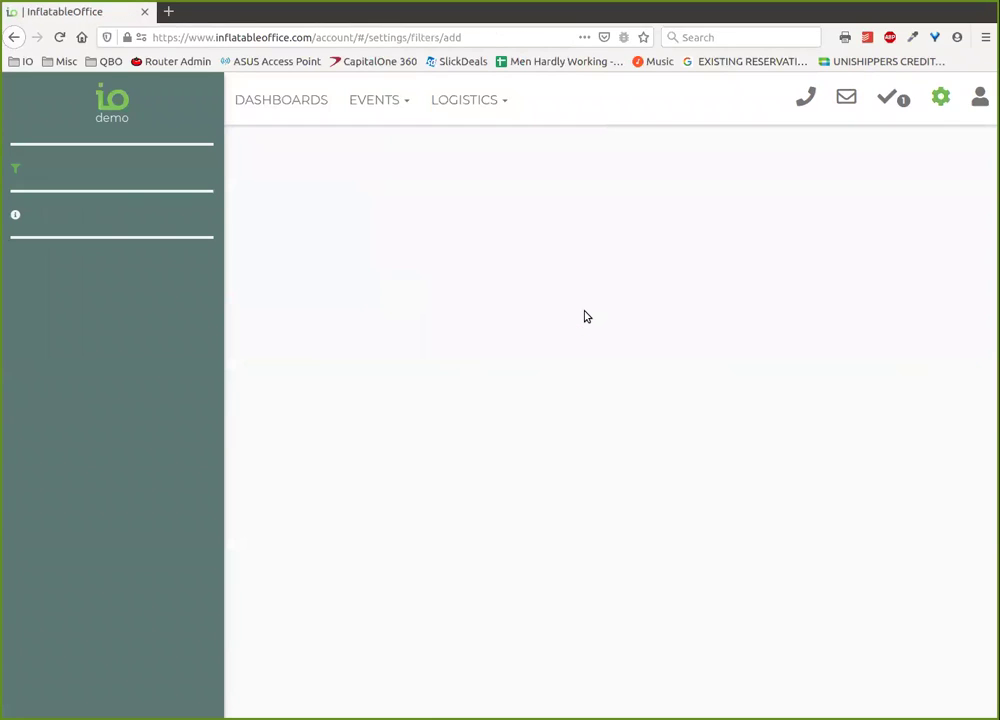
Name the filter New Filter, add the condition Lead Event Dates, Last X days, 2, and save it.
left_click(489, 184)
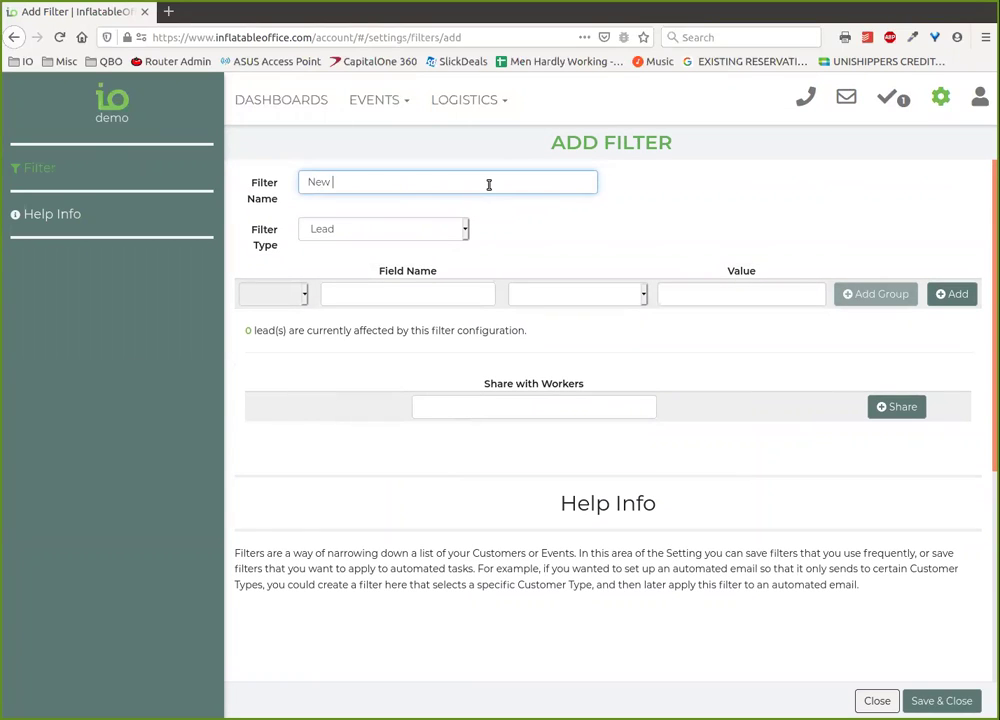
left_click(449, 294)
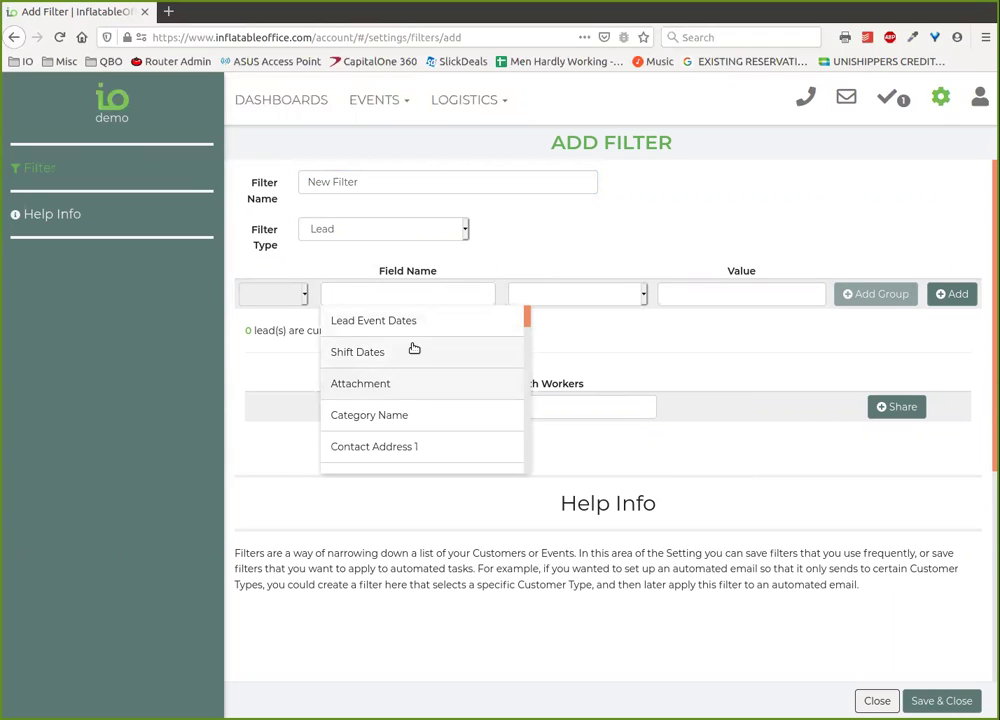
left_click(415, 326)
left_click(783, 292)
type("2")
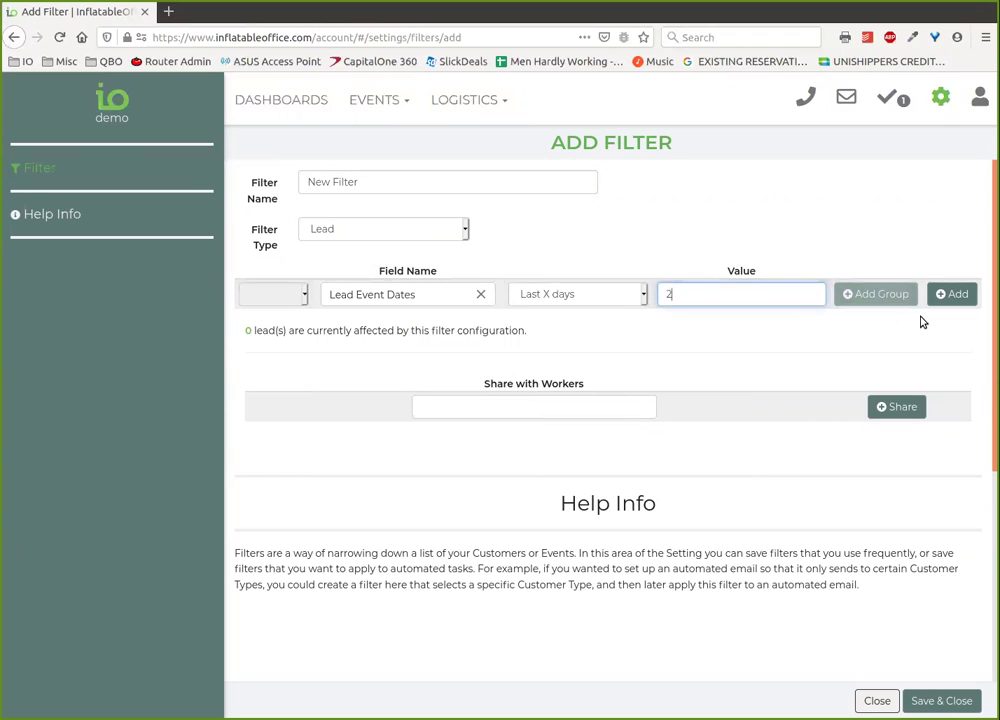
left_click(952, 294)
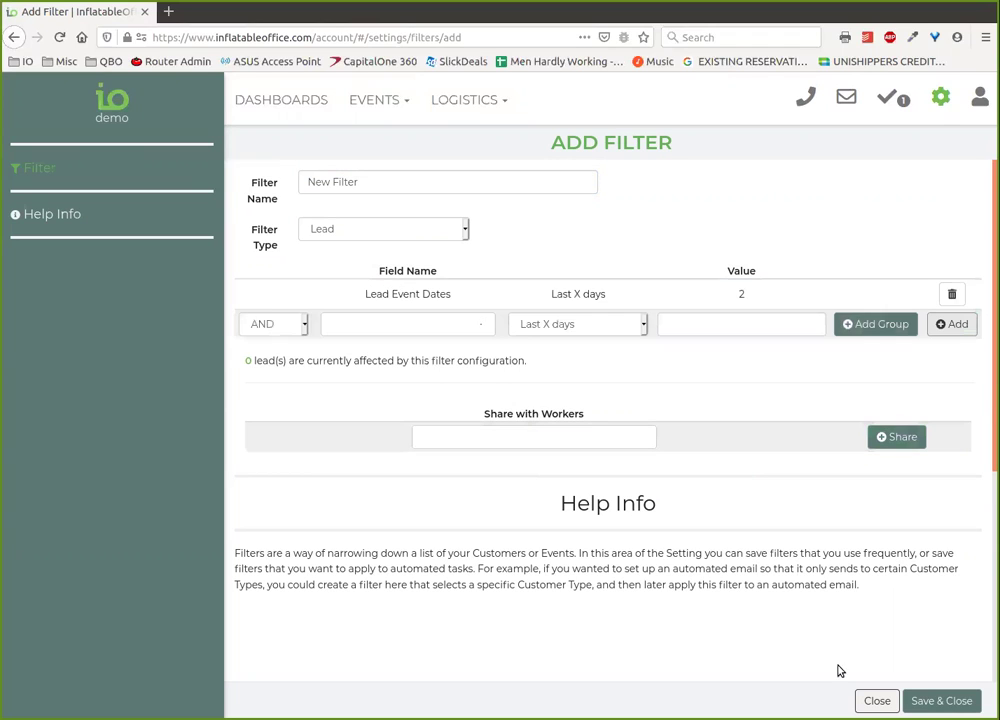
left_click(940, 701)
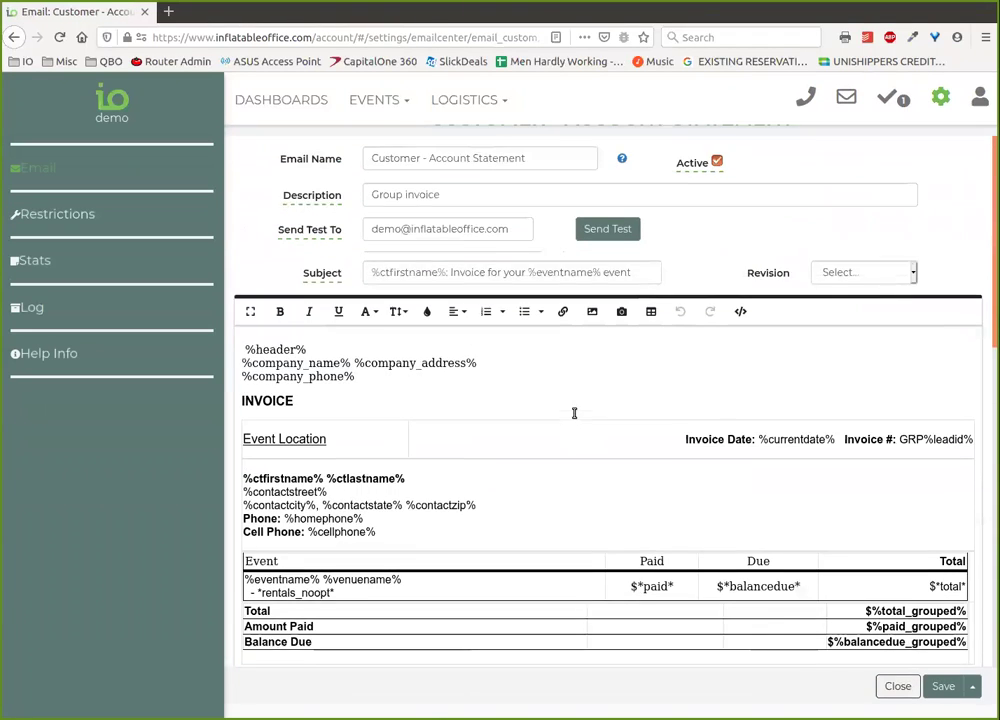
Choose New Filter for the email's Send To restriction, and close the email without adding or saving it.
left_click(652, 283)
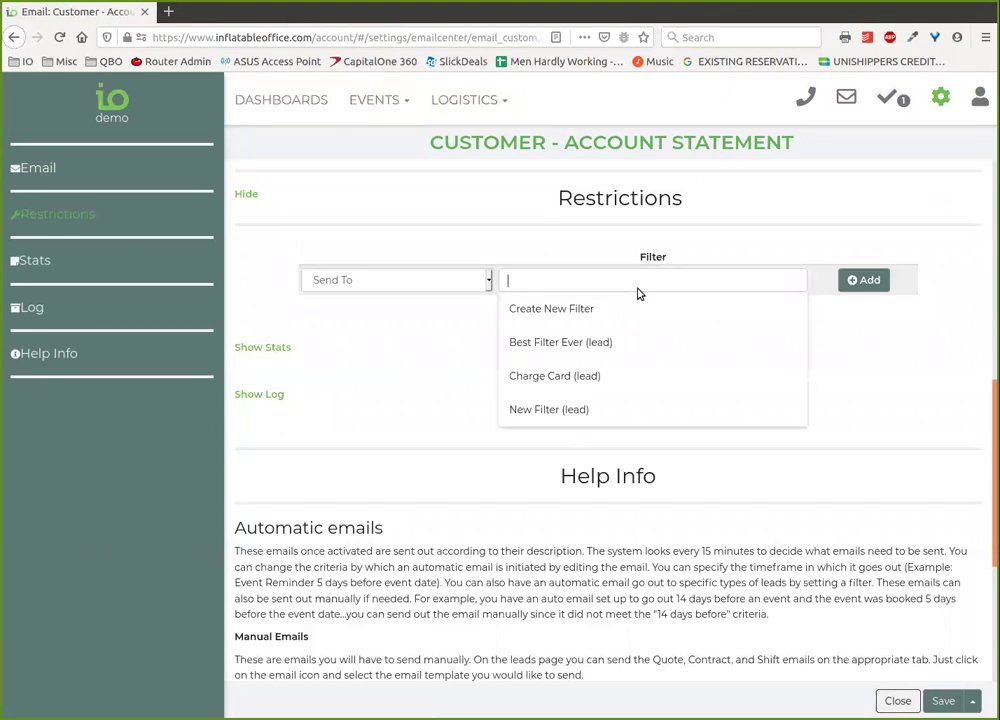
left_click(549, 412)
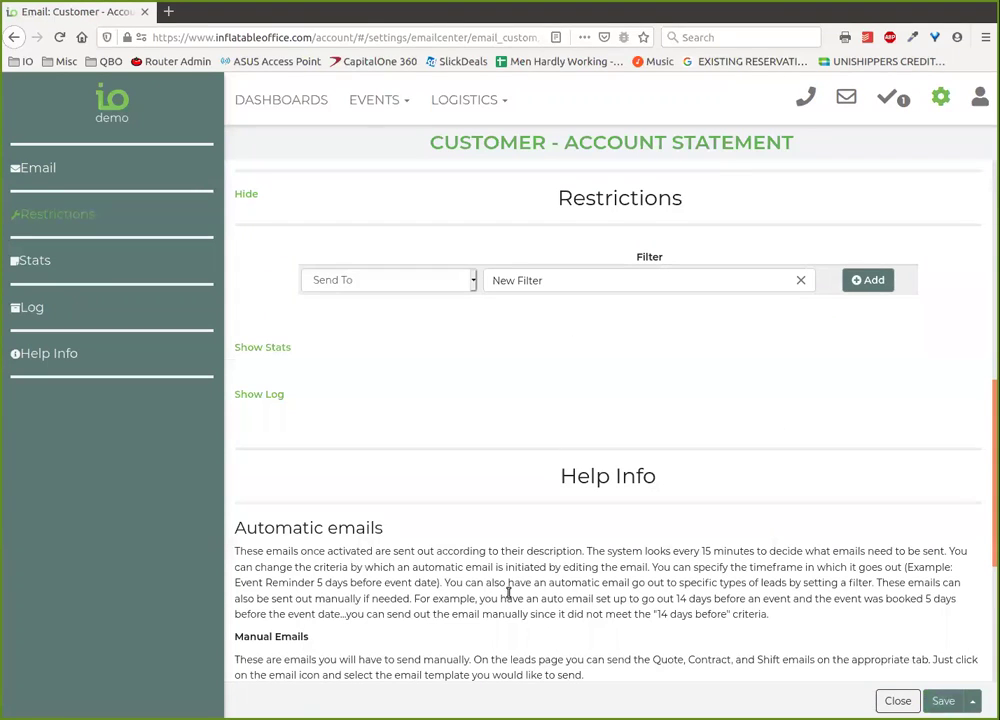
left_click(897, 700)
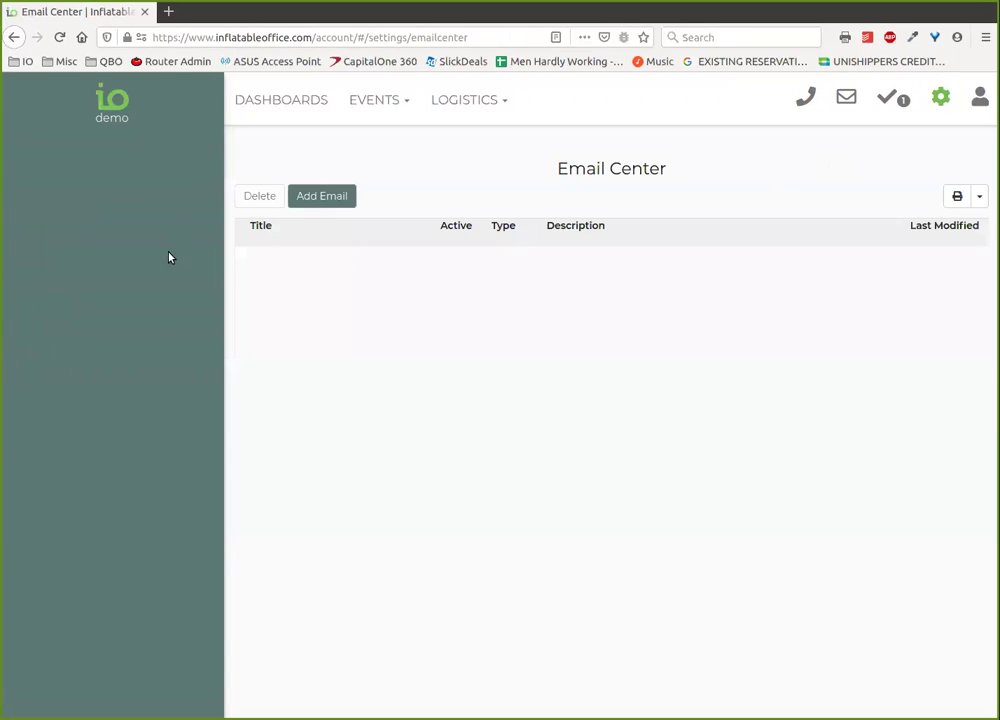
Go to the Leads/Events list and search the common fields for "chu".
left_click(398, 103)
left_click(392, 141)
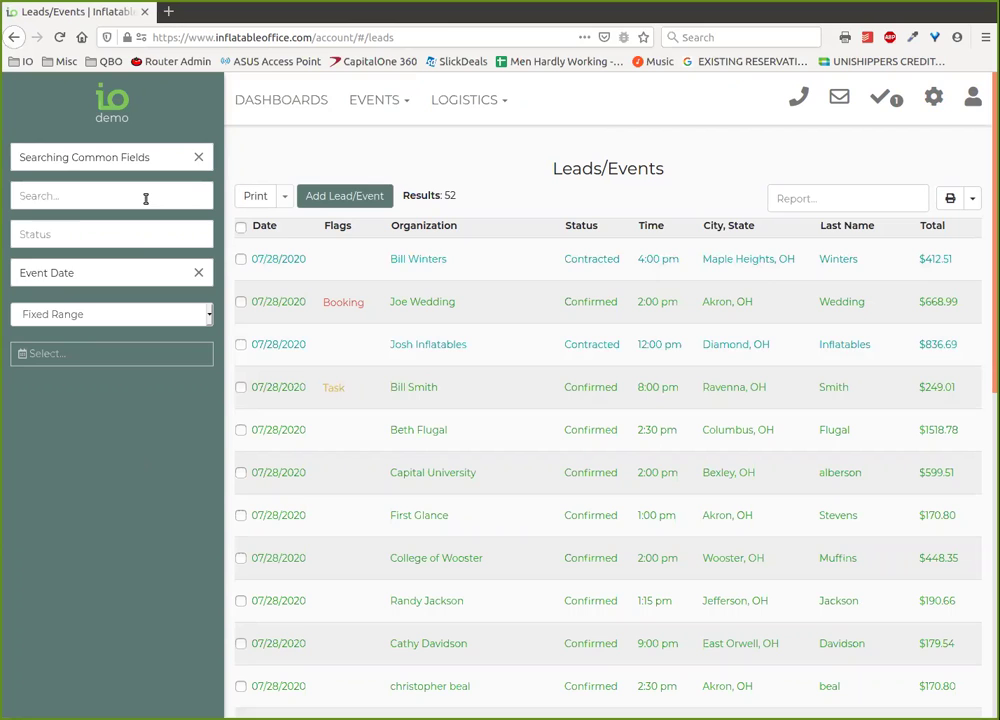
left_click(146, 199)
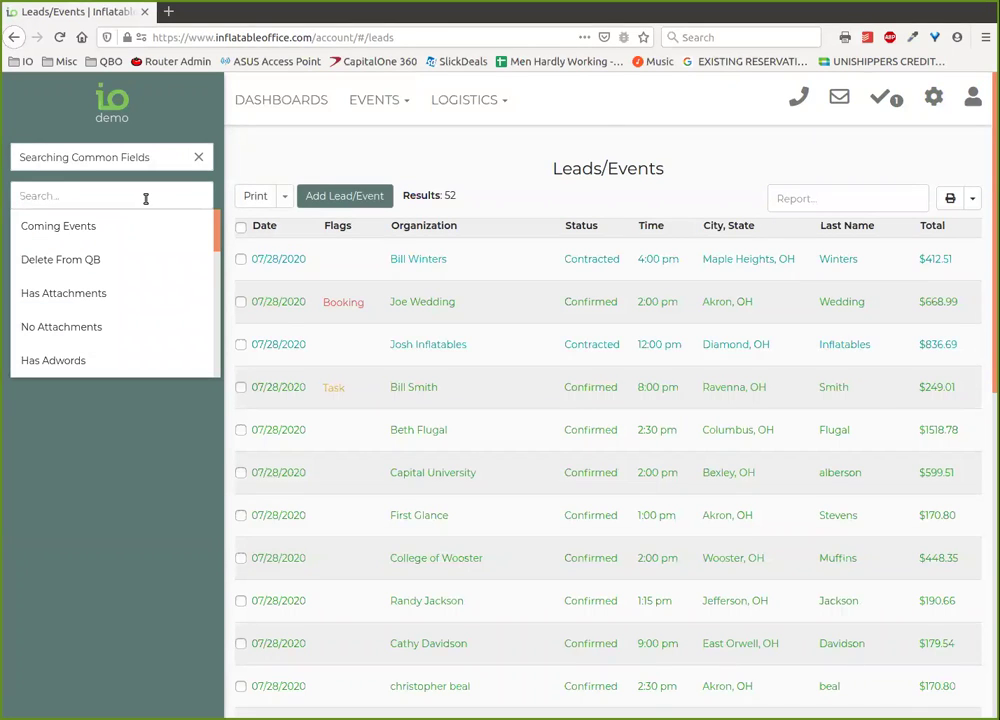
type("t")
key("BackSpace")
type("chu")
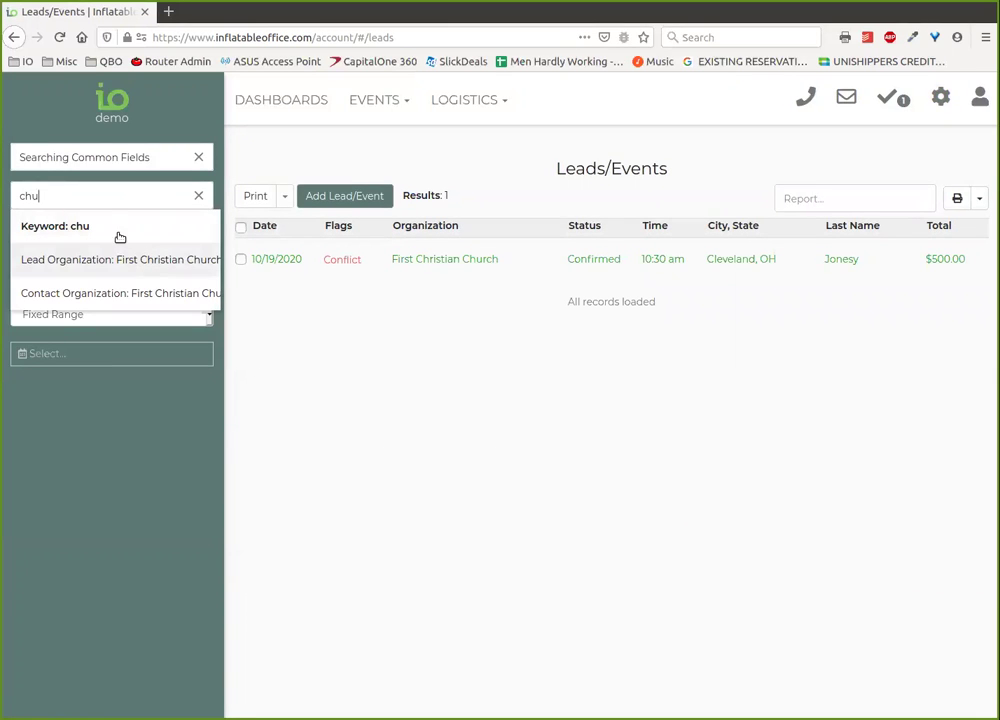
Replace the lead search term with "smi" to check matching leads, and clear the search.
left_click(199, 197)
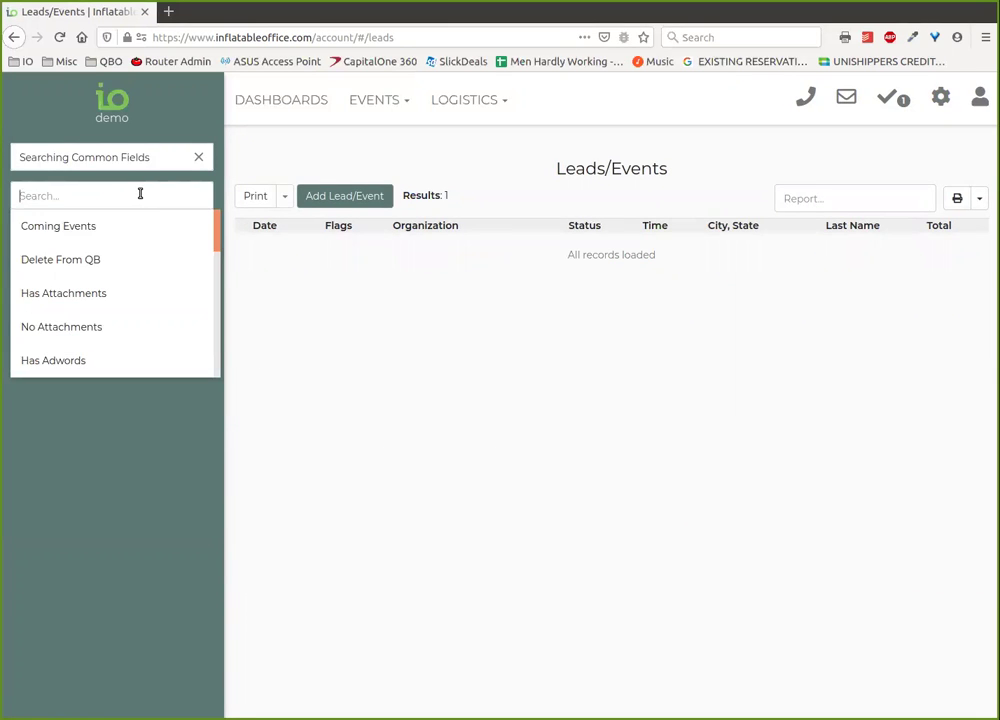
type("smi")
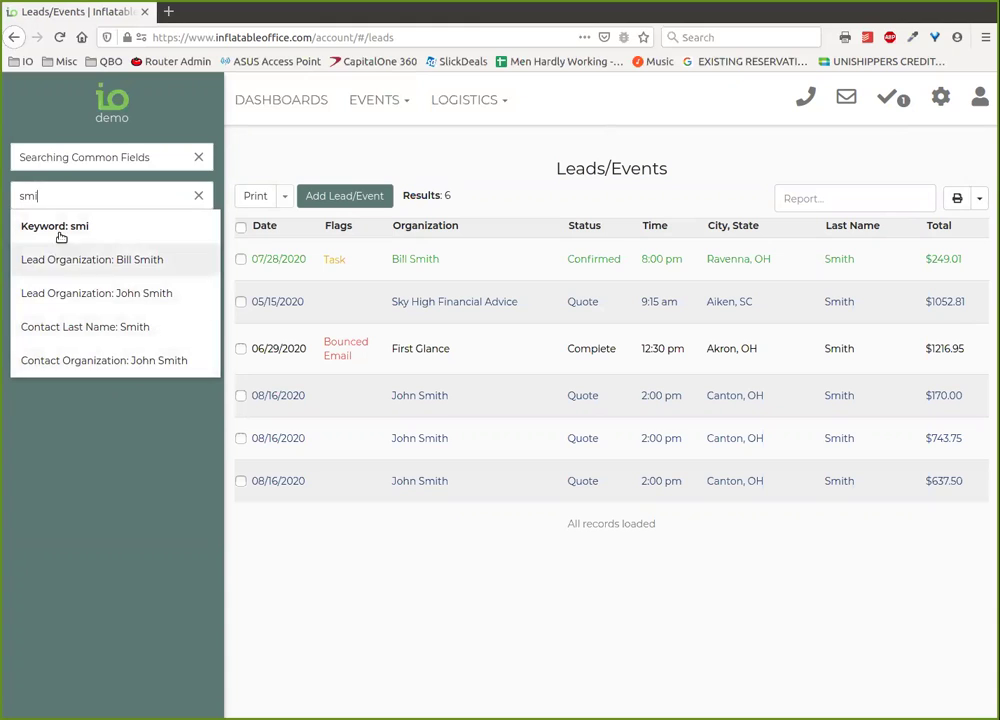
left_click(200, 197)
Look through the preset search options for leads, down to the saved filters at the end.
left_click(145, 196)
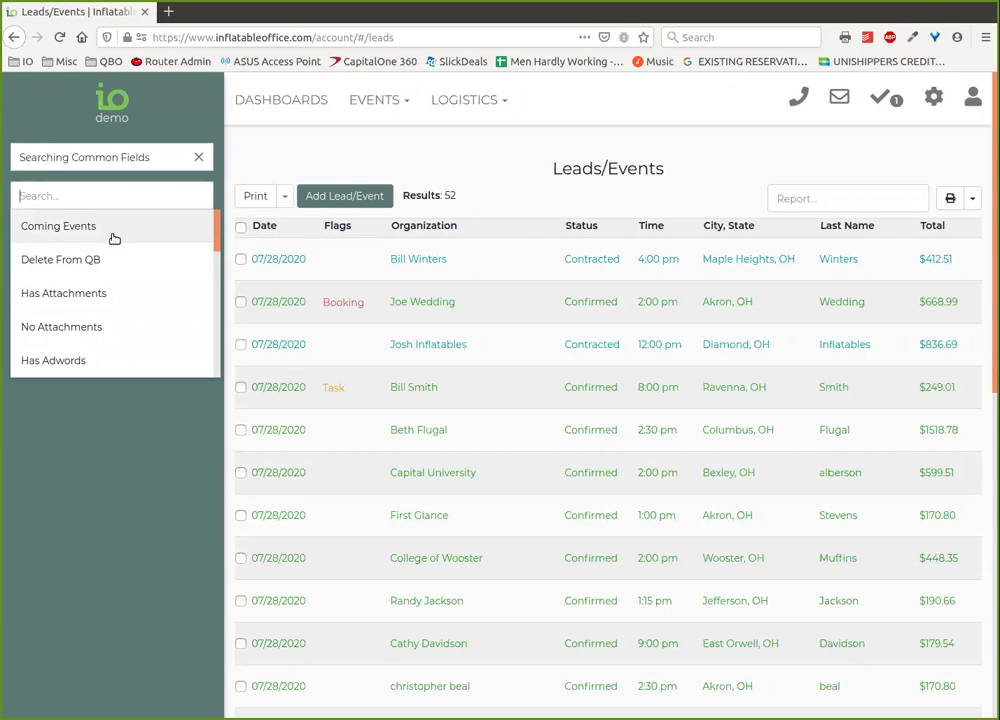
scroll(100, 250, "down", 5)
scroll(100, 260, "down", 2)
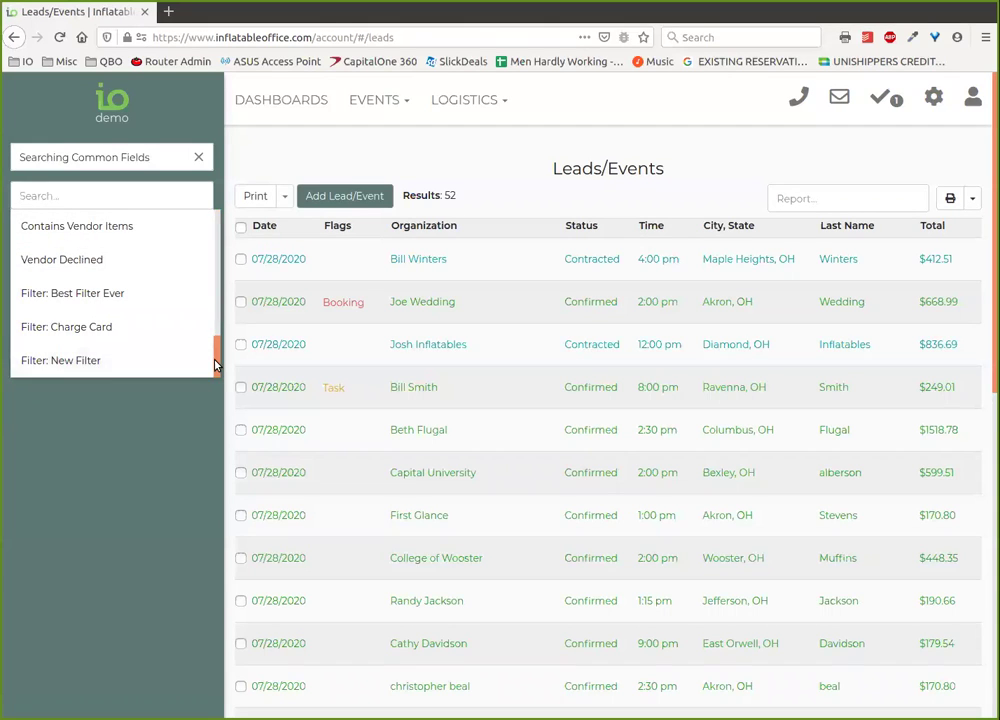
left_click_drag(216, 357, 208, 207)
Change the lead search scope from common fields to Filters, search for "bes", and apply Best Filter Ever.
left_click(195, 157)
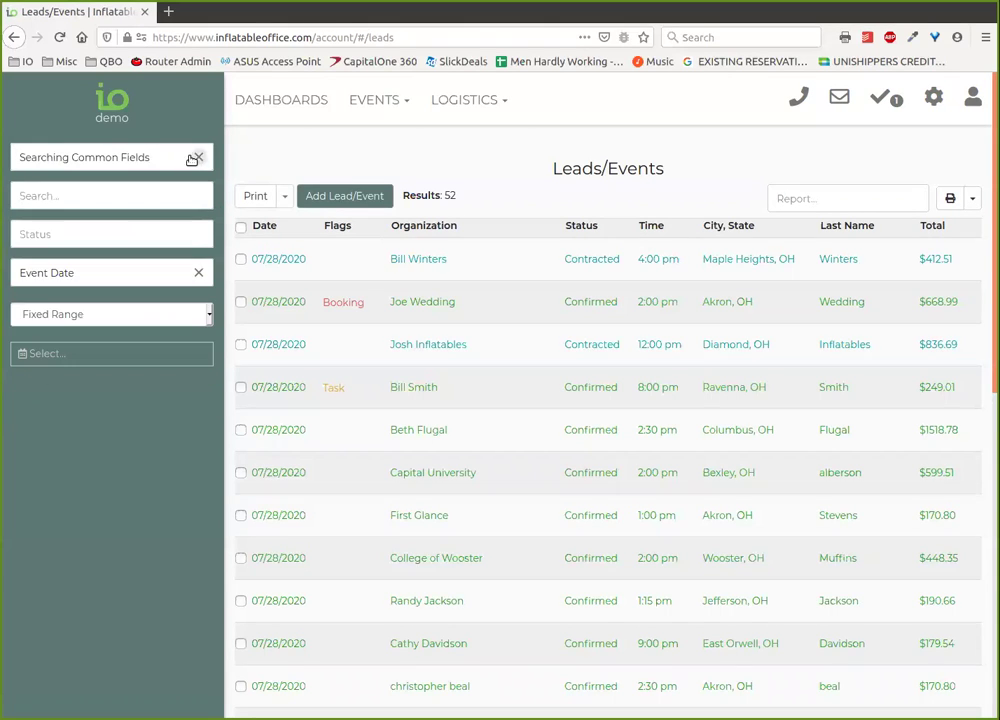
left_click(151, 157)
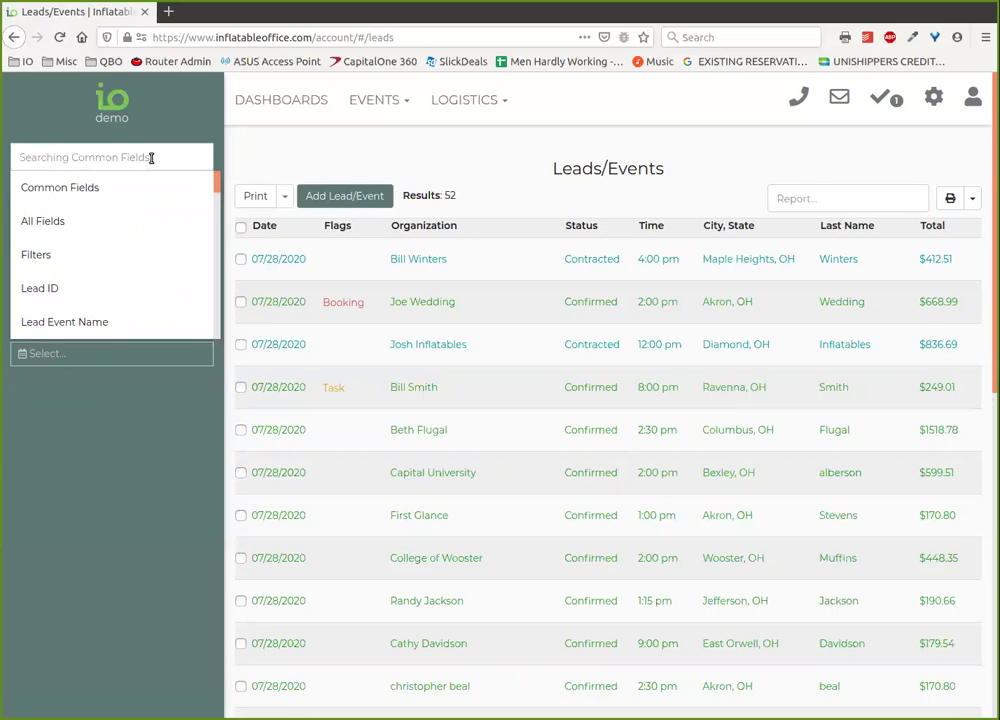
left_click(45, 258)
left_click(60, 198)
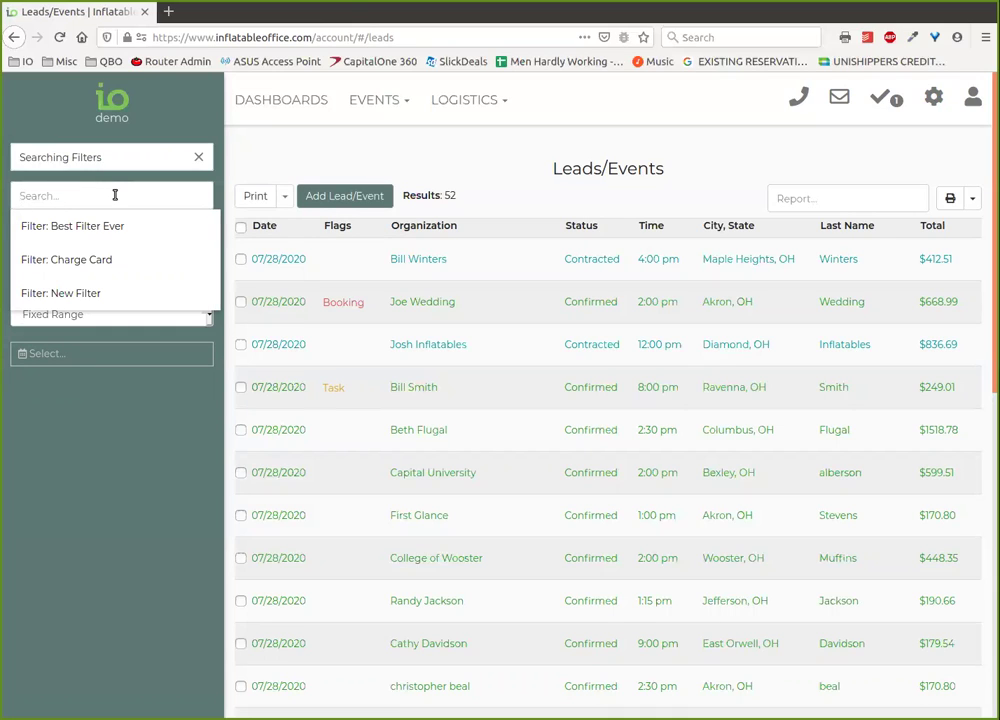
type("bes")
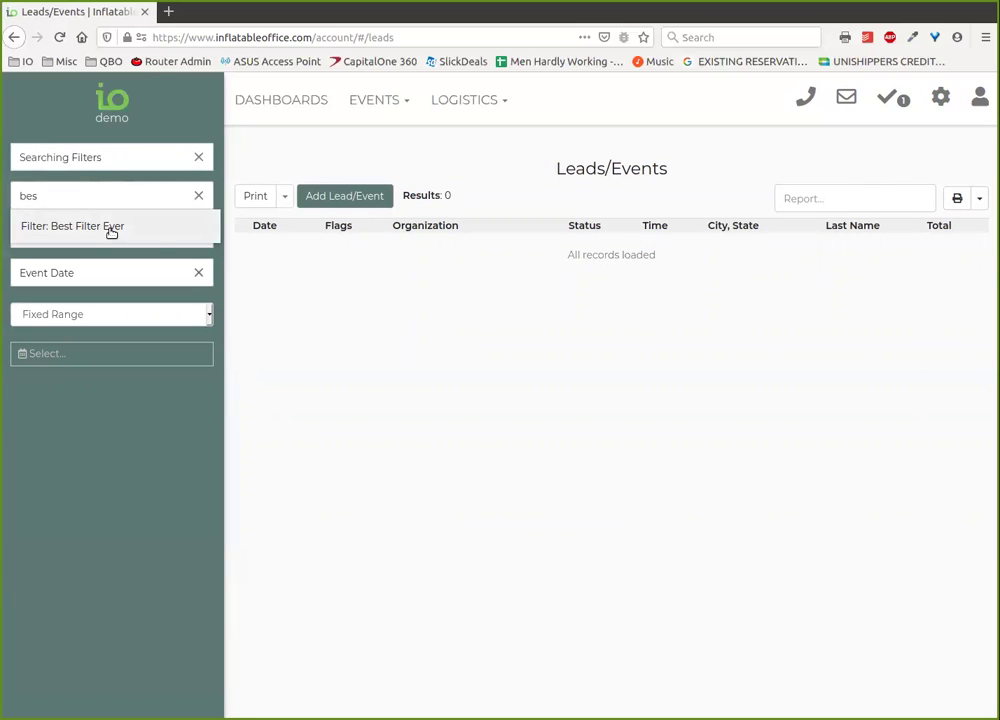
left_click(111, 228)
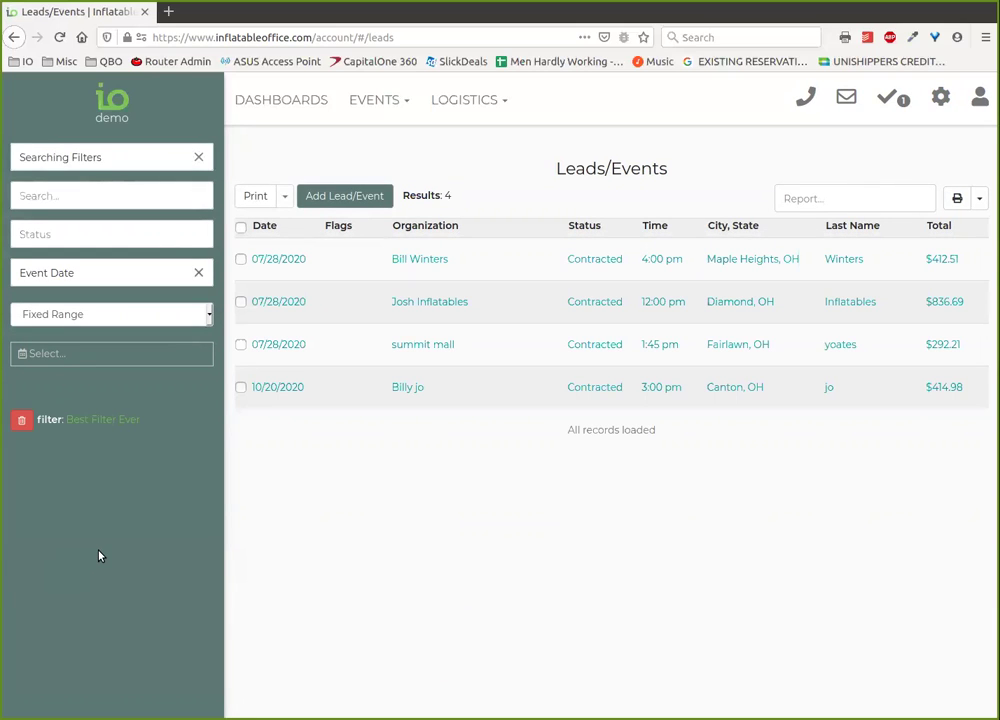
Open the applied Best Filter Ever for editing and add the condition AND Lead Organization contains "summit".
left_click(116, 424)
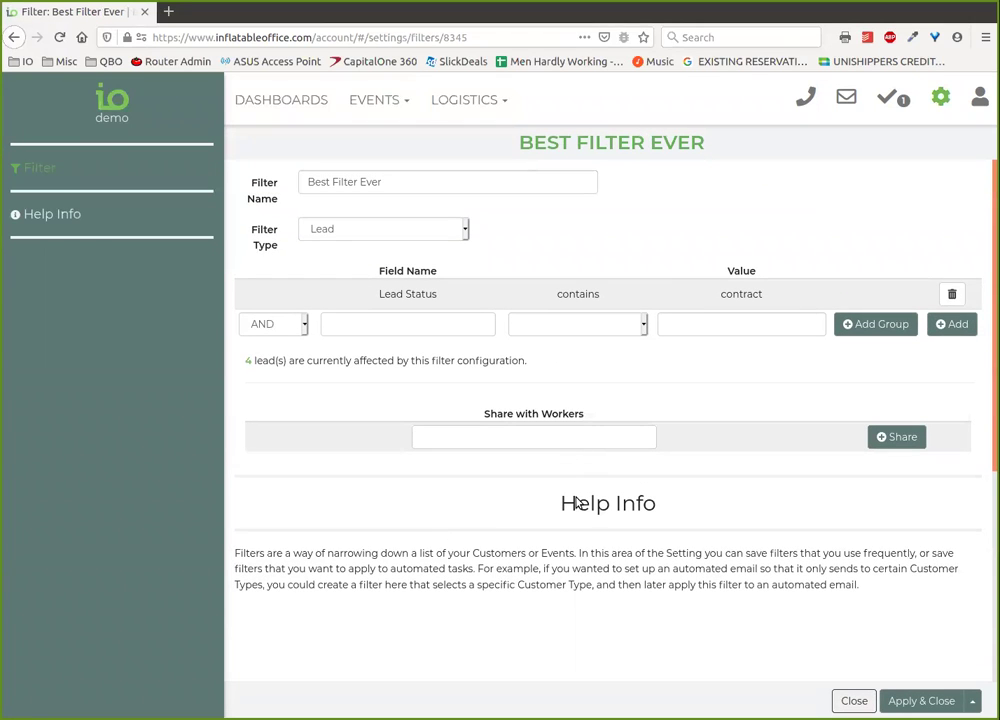
left_click(437, 322)
type("orga")
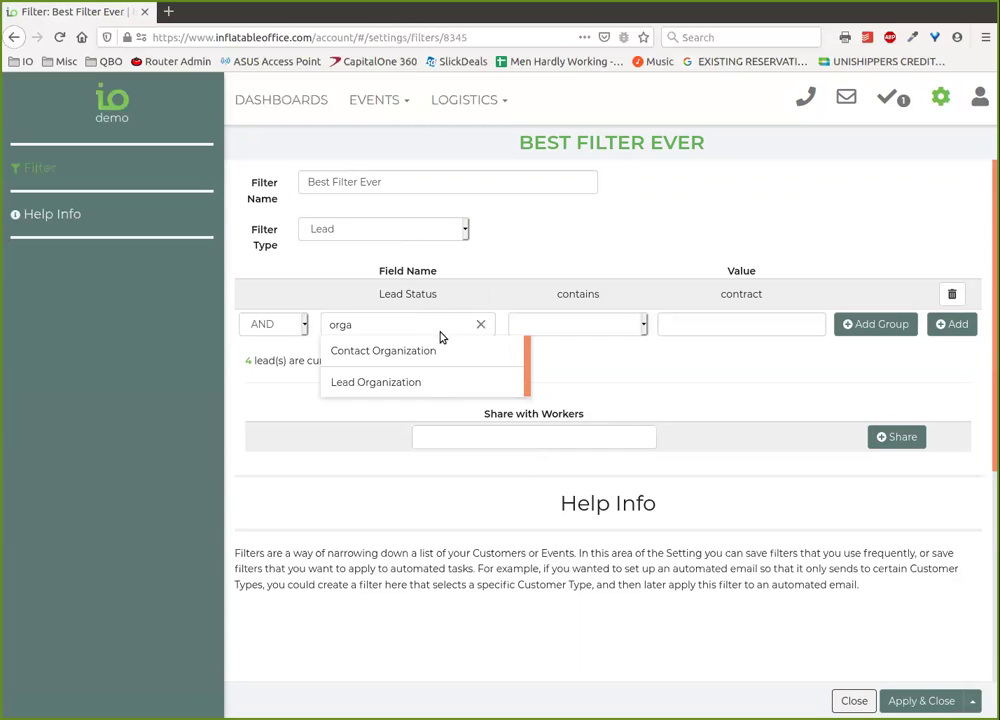
left_click(405, 385)
left_click(691, 330)
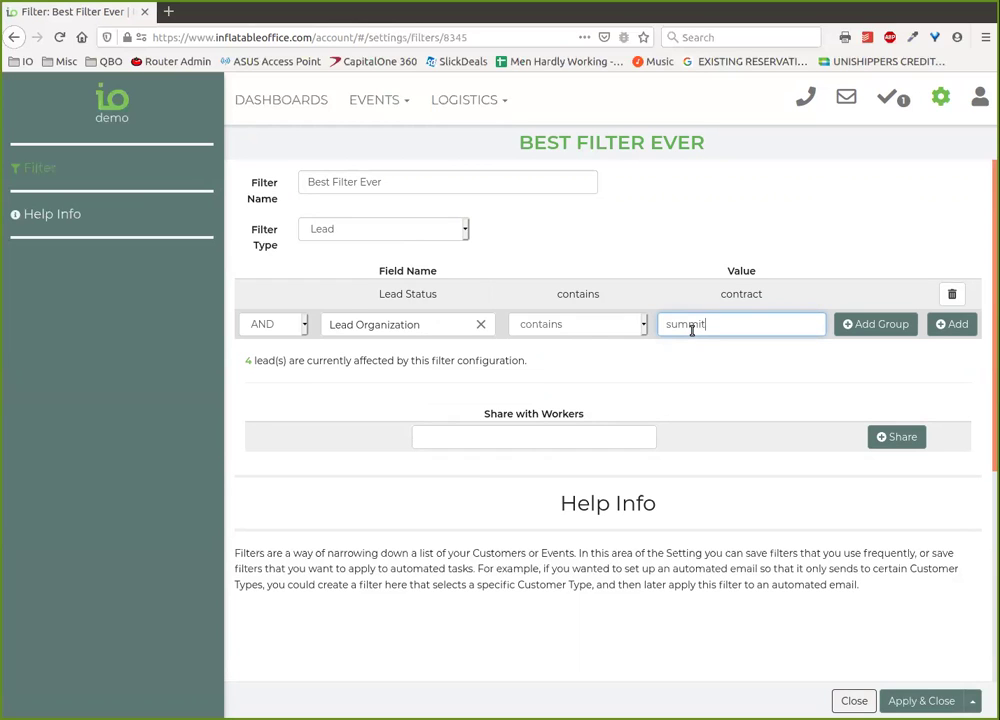
left_click(951, 324)
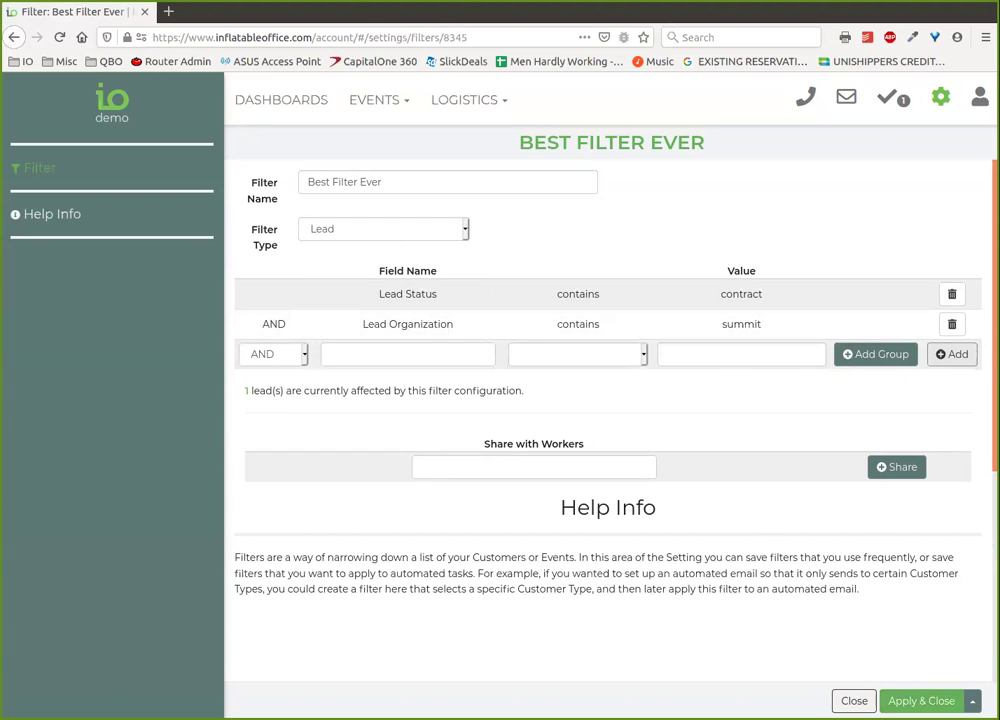
Apply the edited Best Filter Ever to the Leads/Events list, and clear it from the list.
left_click(927, 703)
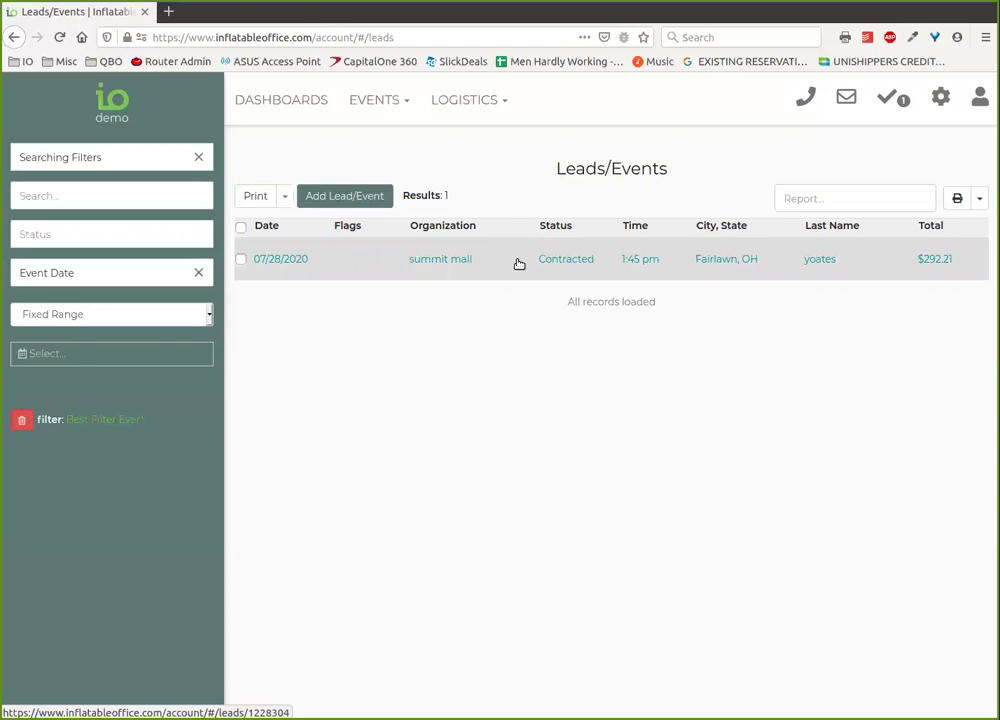
left_click(22, 420)
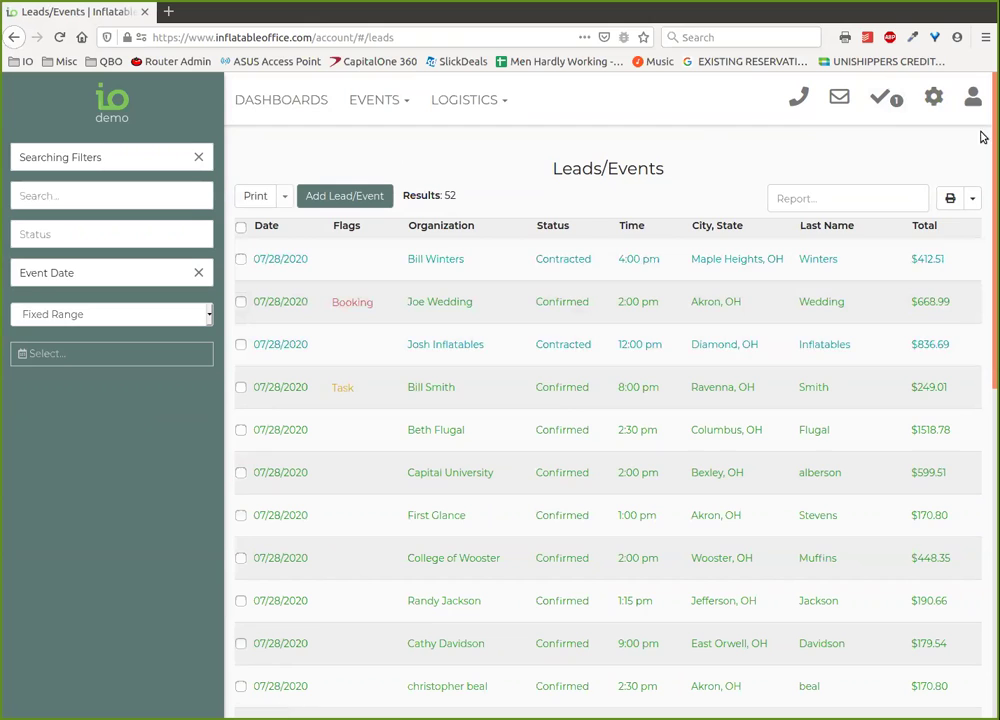
Open the Auto Booking alert from the Alerts Center settings and read its help info and the explanations of its fields.
left_click(934, 104)
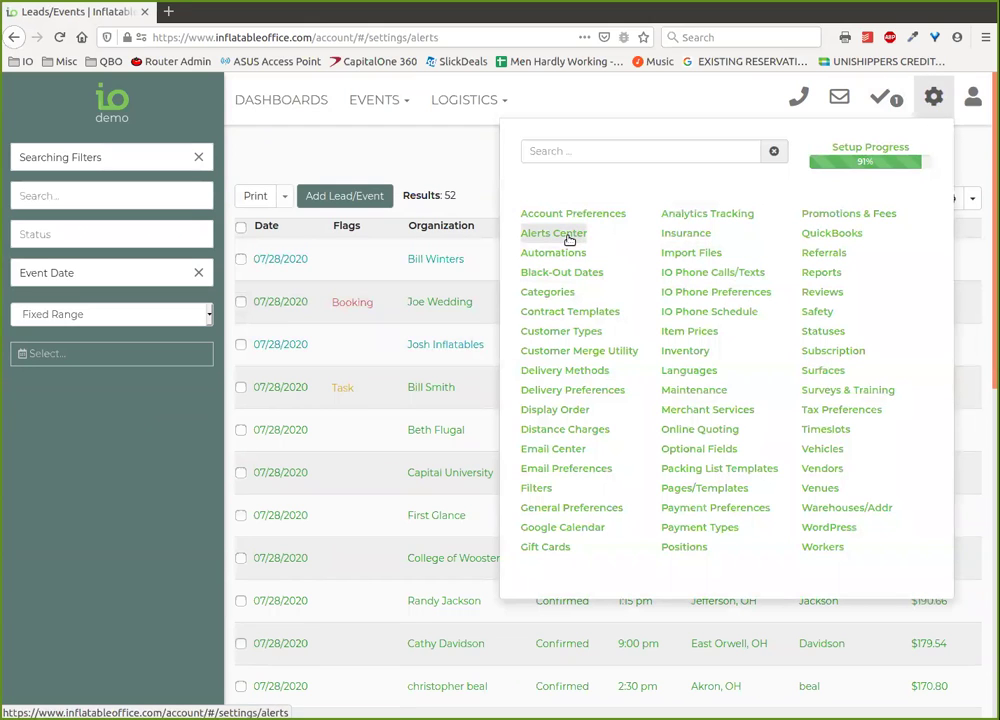
left_click(574, 232)
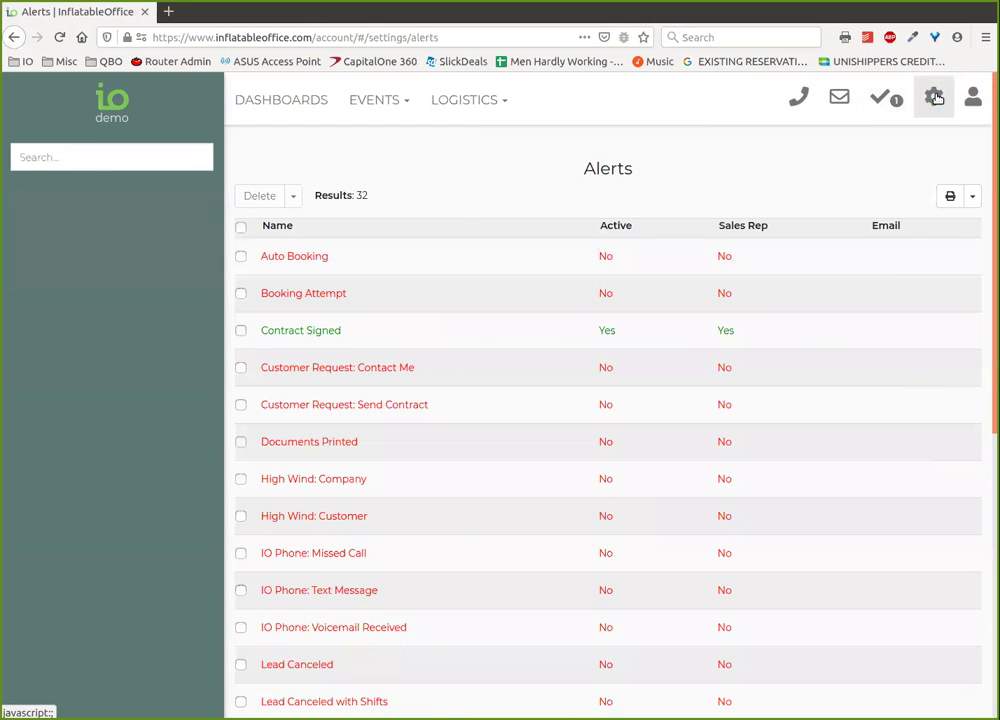
left_click(424, 280)
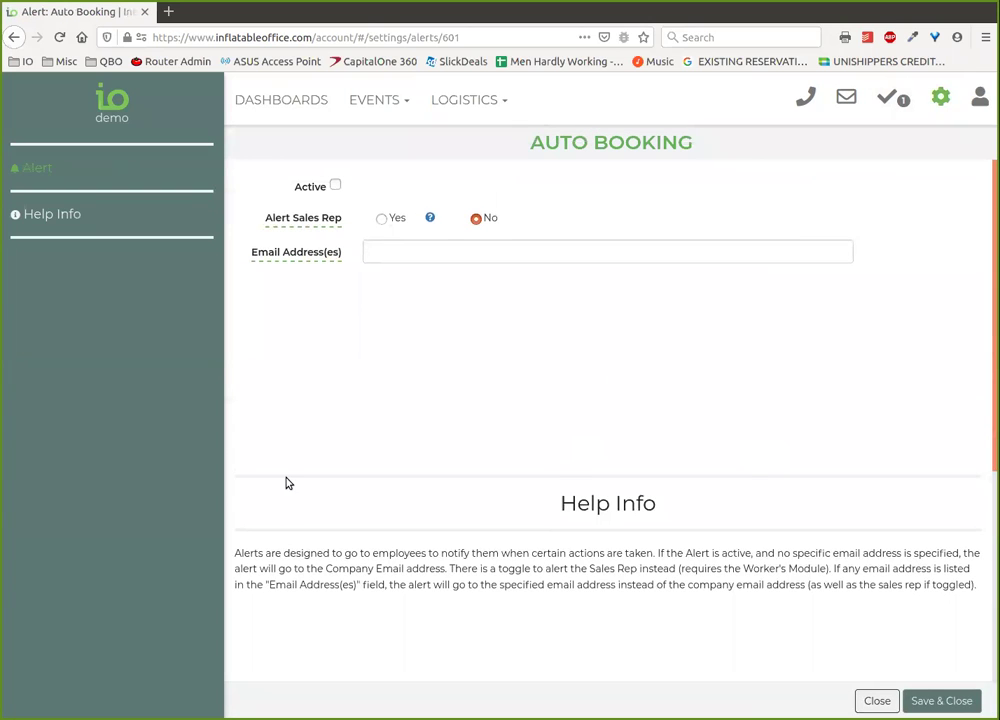
left_click_drag(237, 551, 908, 567)
left_click(908, 567)
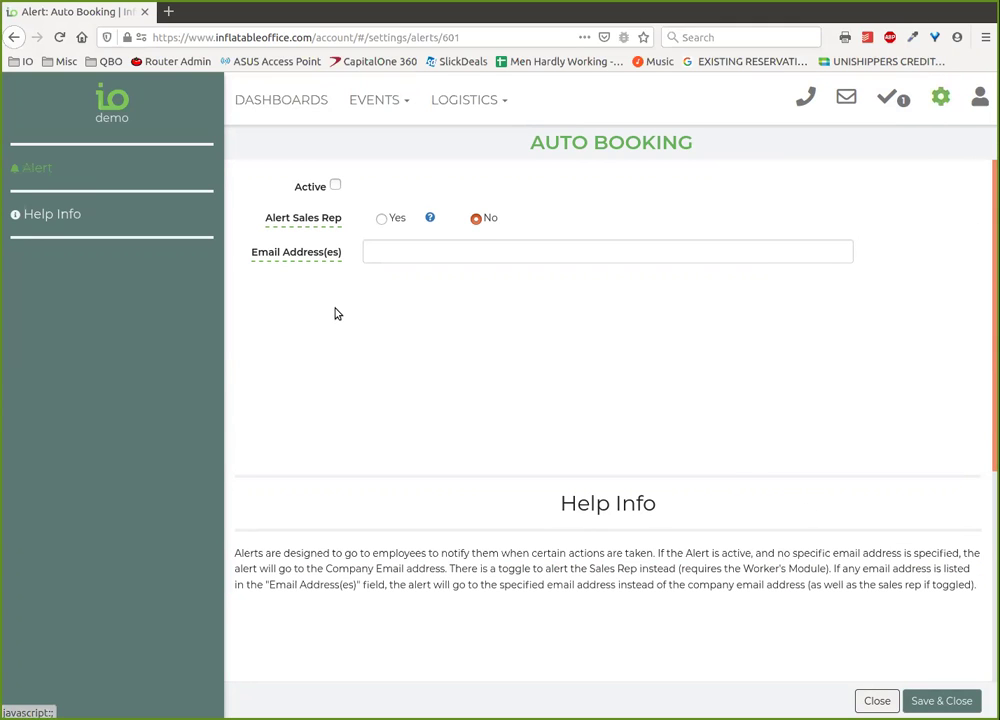
mouse_move(313, 258)
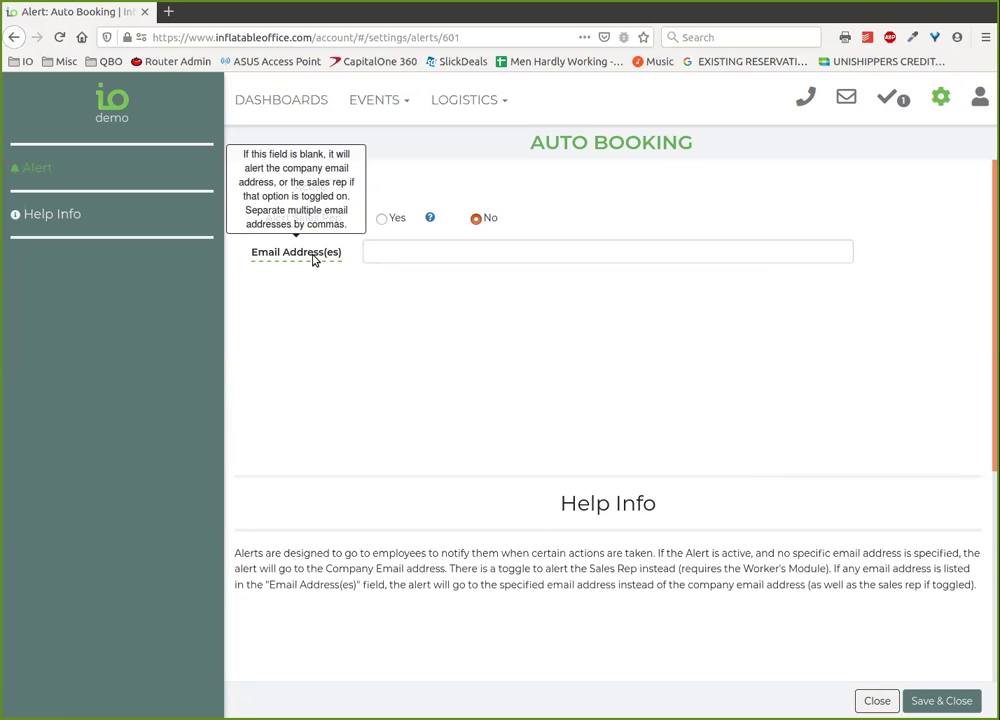
mouse_move(301, 226)
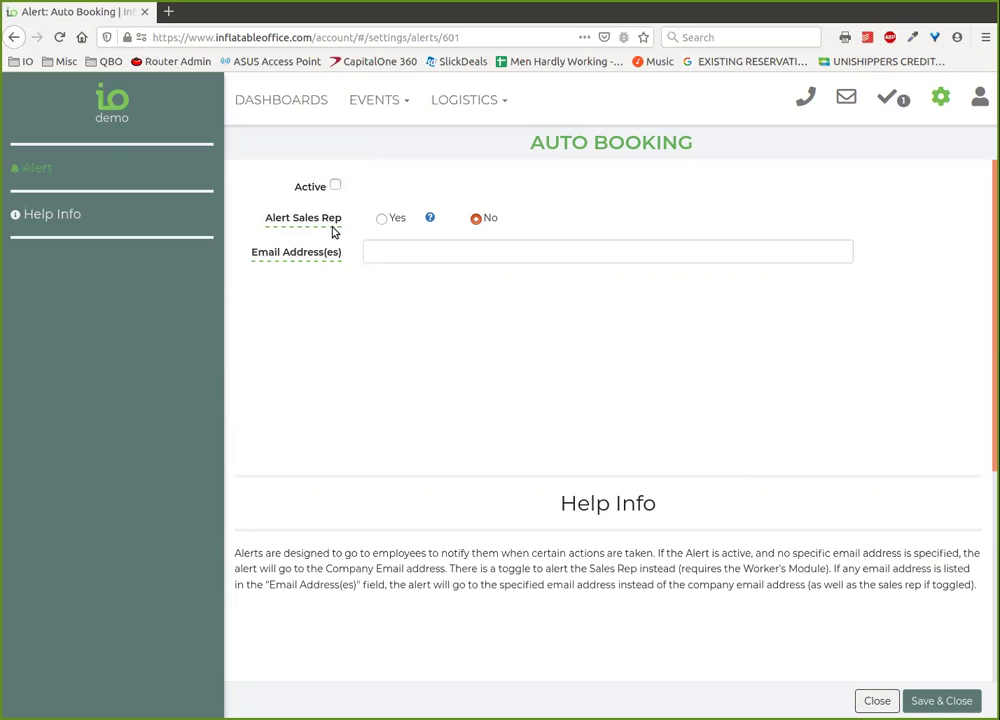
Search the settings for "depo", read through the Deposits help article, and close it.
left_click(953, 97)
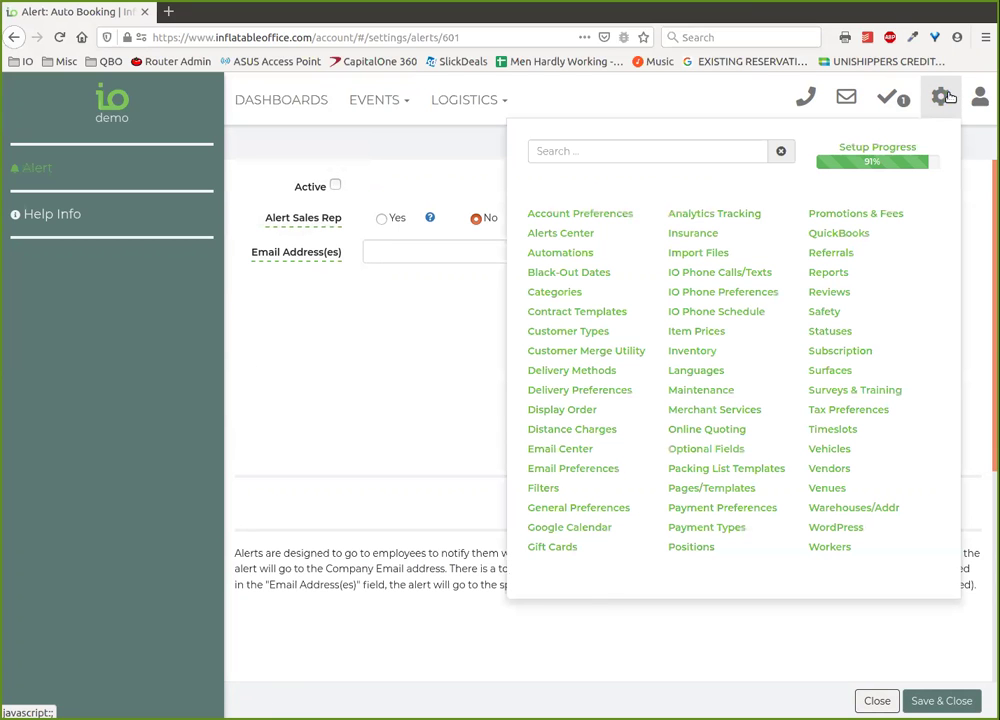
left_click(672, 152)
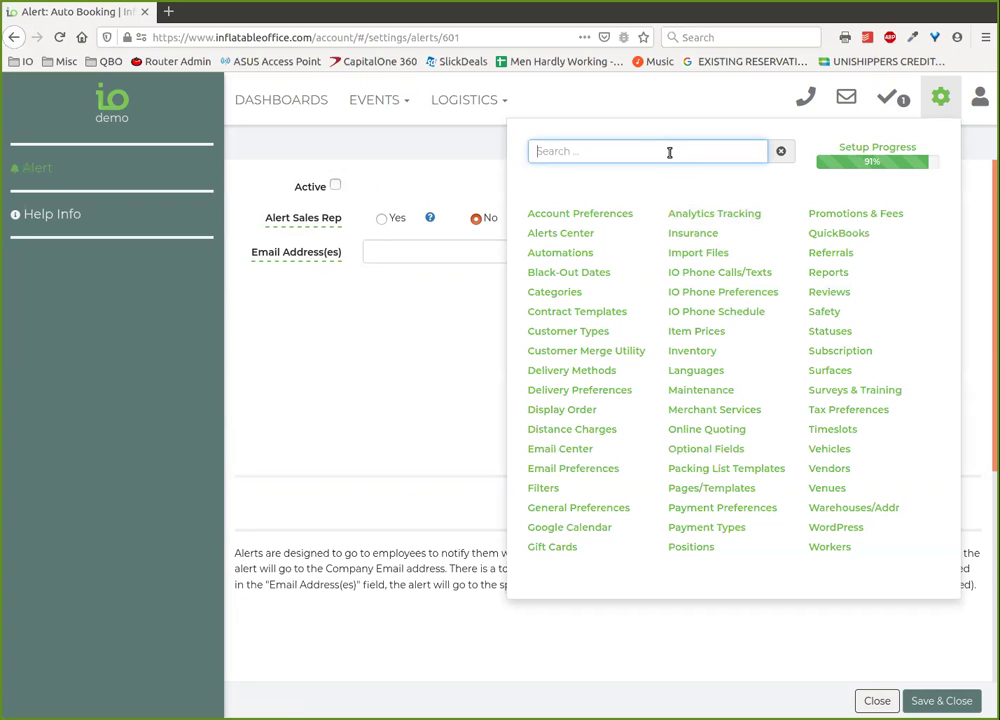
type("depo")
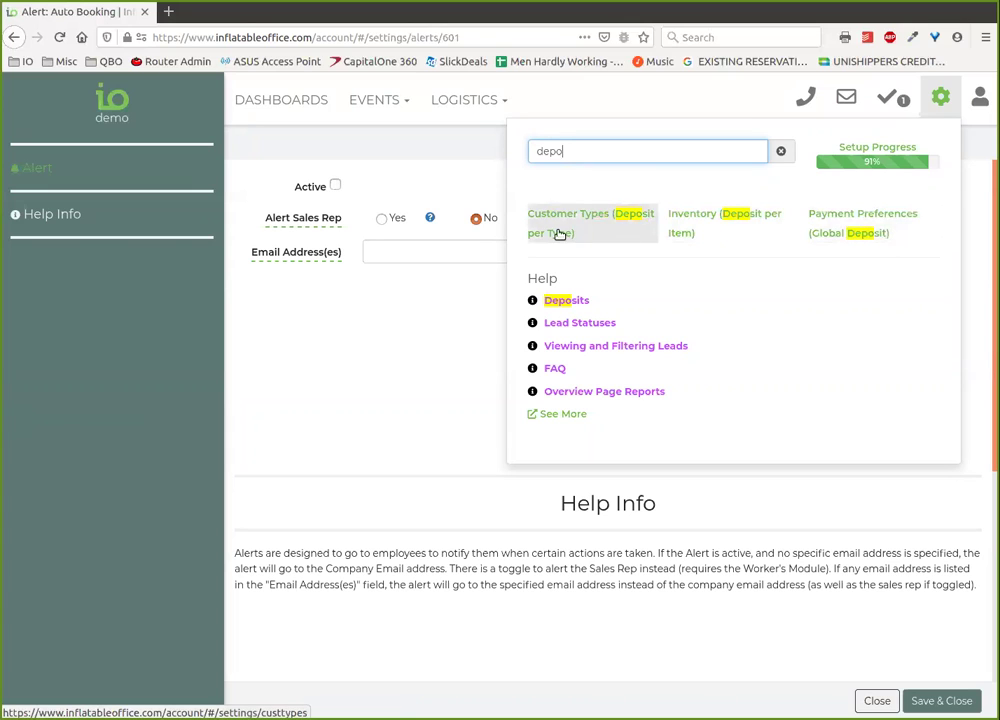
left_click(577, 302)
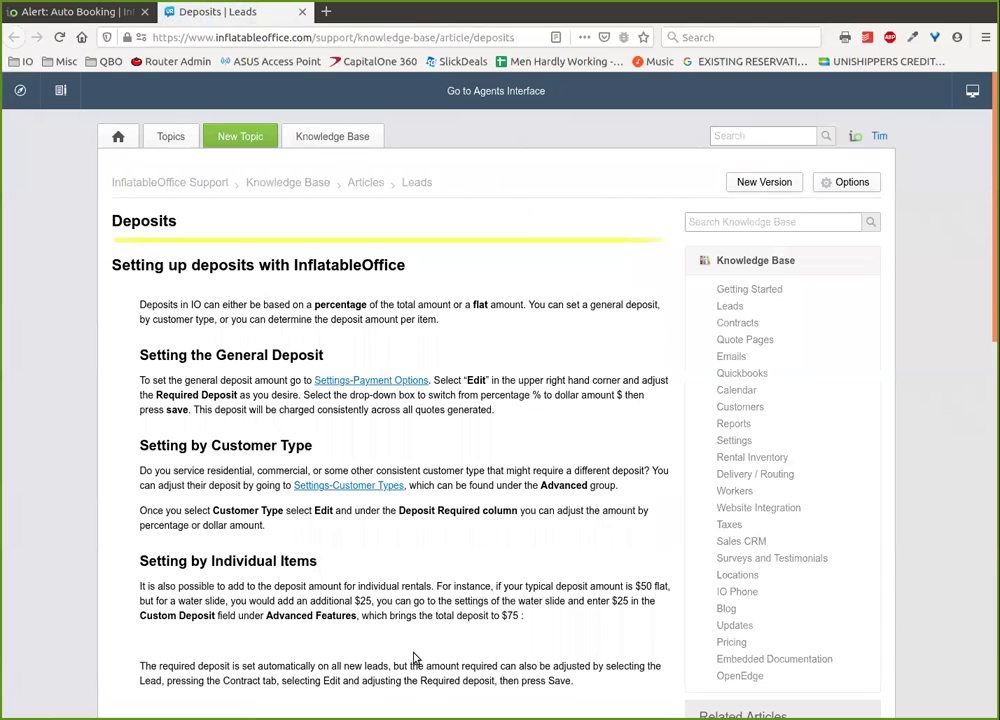
scroll(416, 657, "down", 4)
scroll(466, 511, "up", 3)
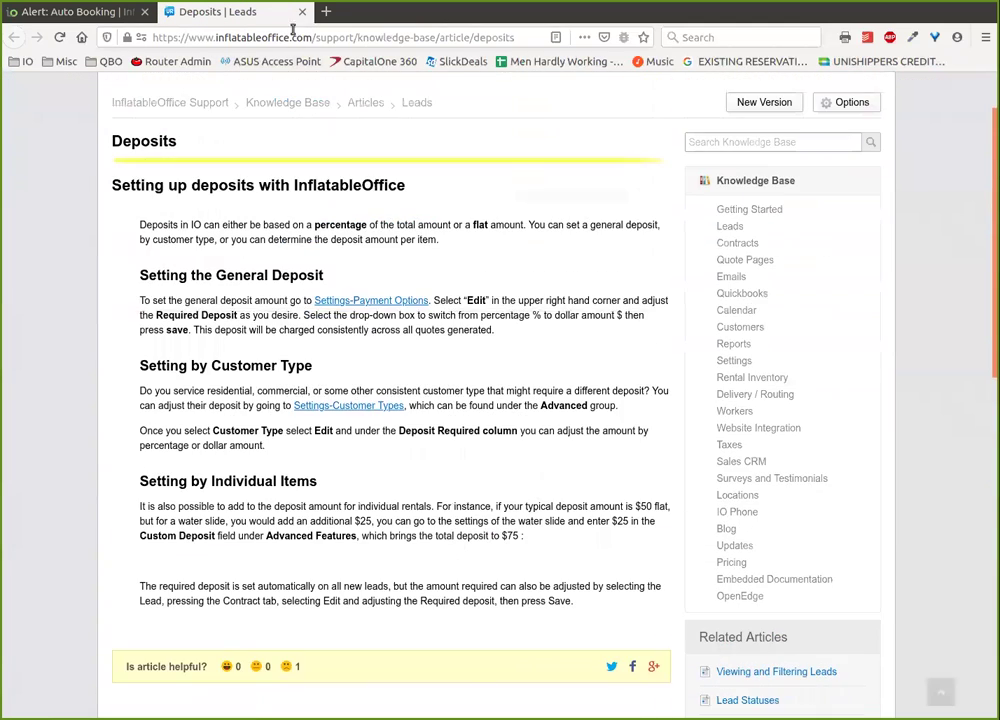
left_click(302, 12)
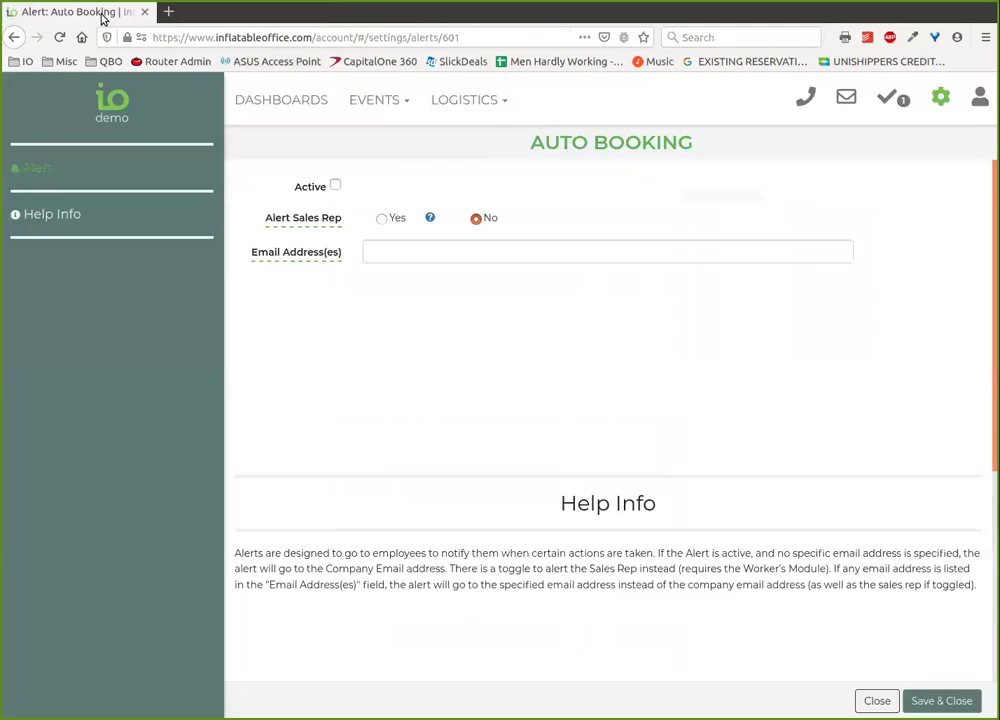
Open more help results for "depo", search the support site for "deposits", review the matching topics, and return to the Auto Booking alert.
left_click(934, 106)
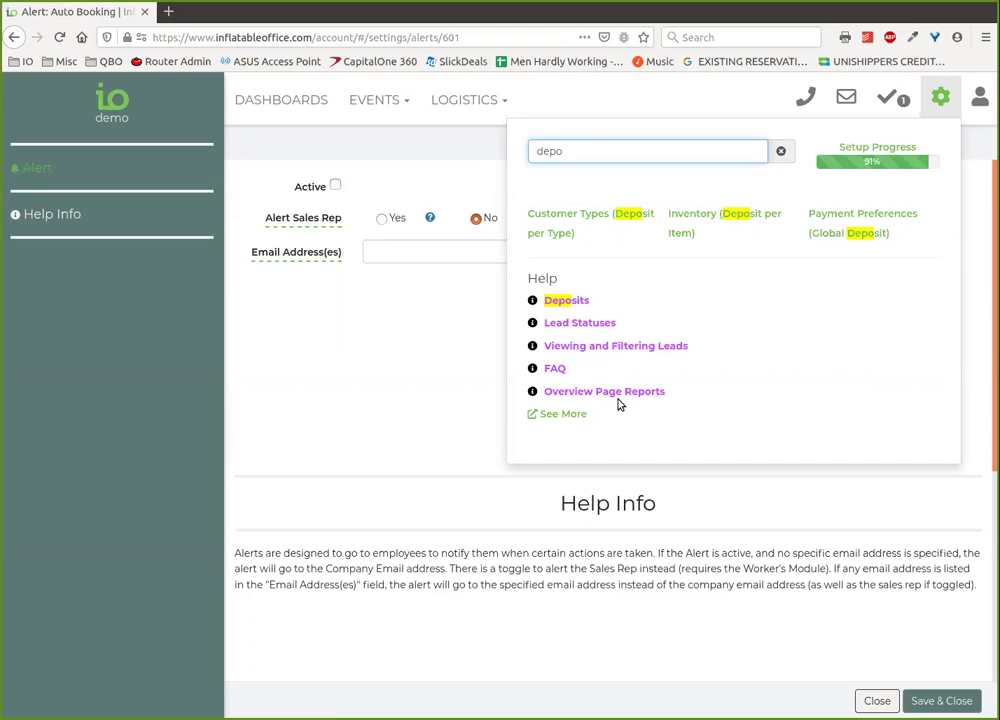
left_click(566, 414)
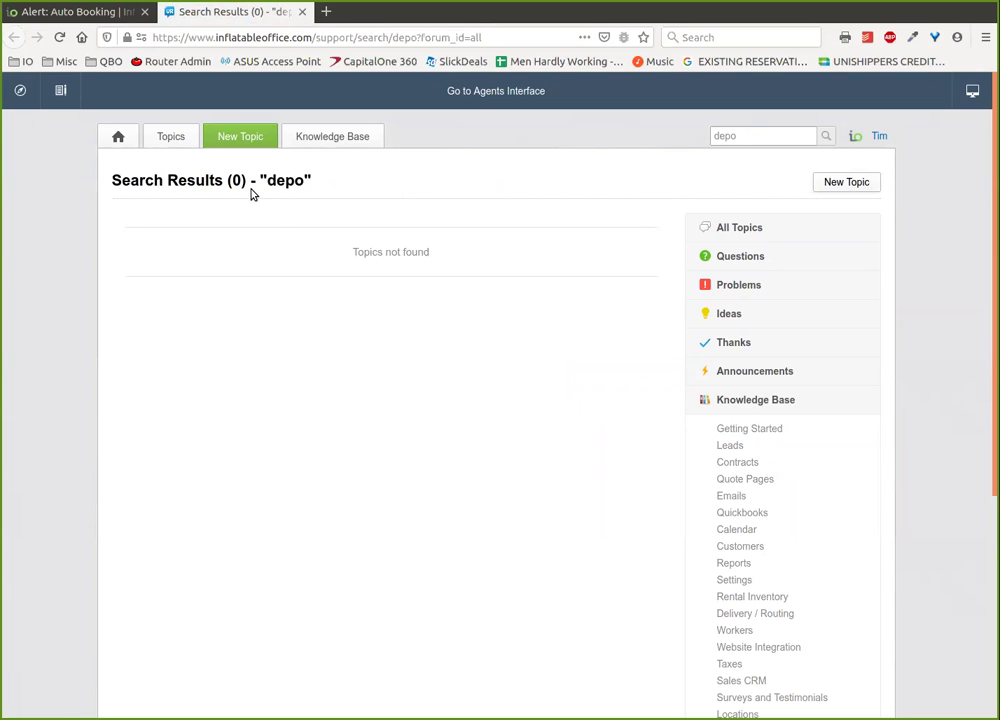
left_click(766, 136)
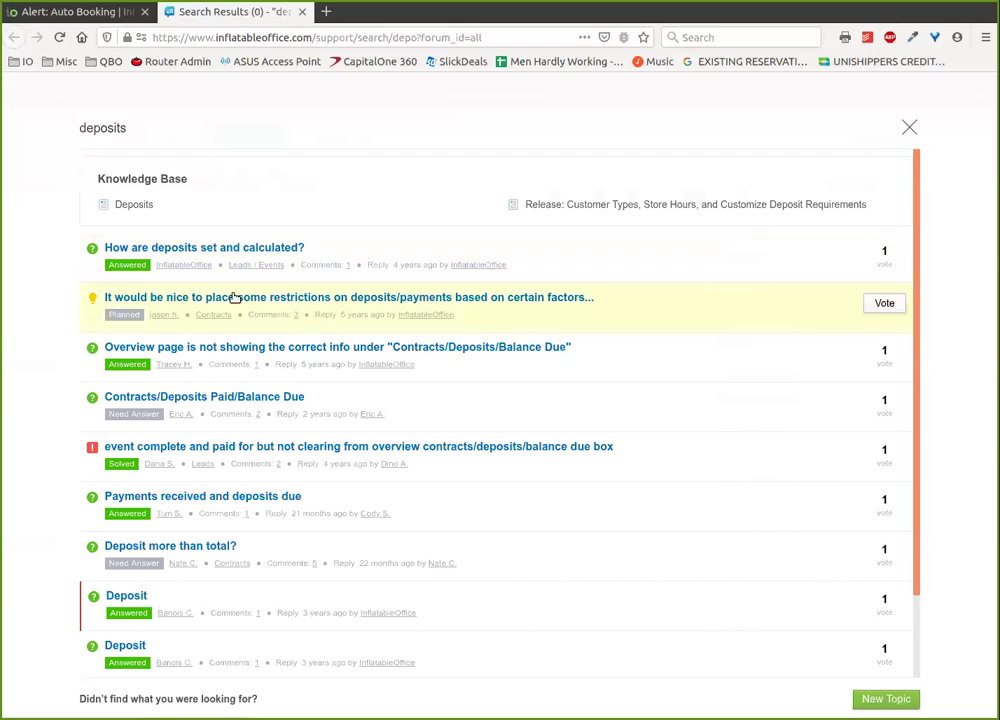
scroll(290, 230, "down", 2)
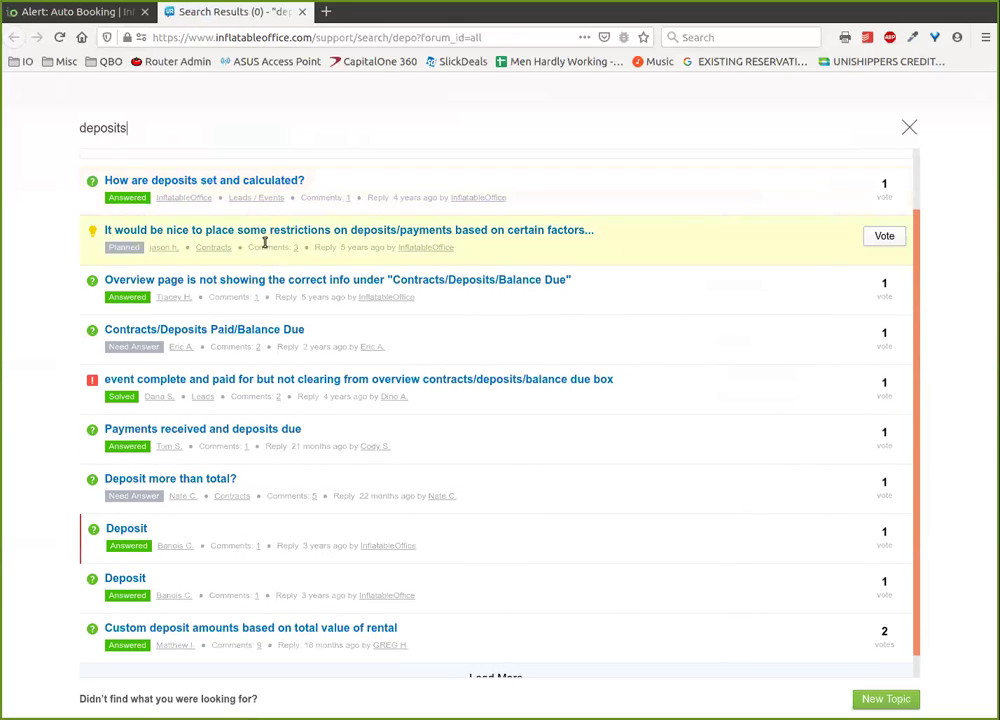
scroll(250, 230, "up", 2)
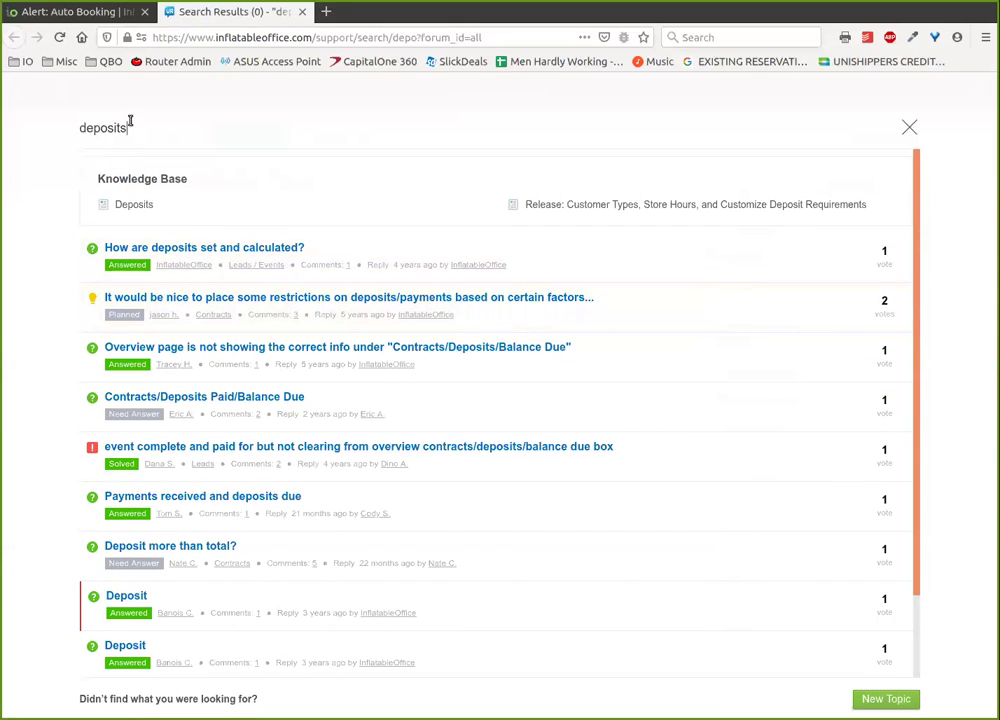
scroll(400, 297, "down", 2)
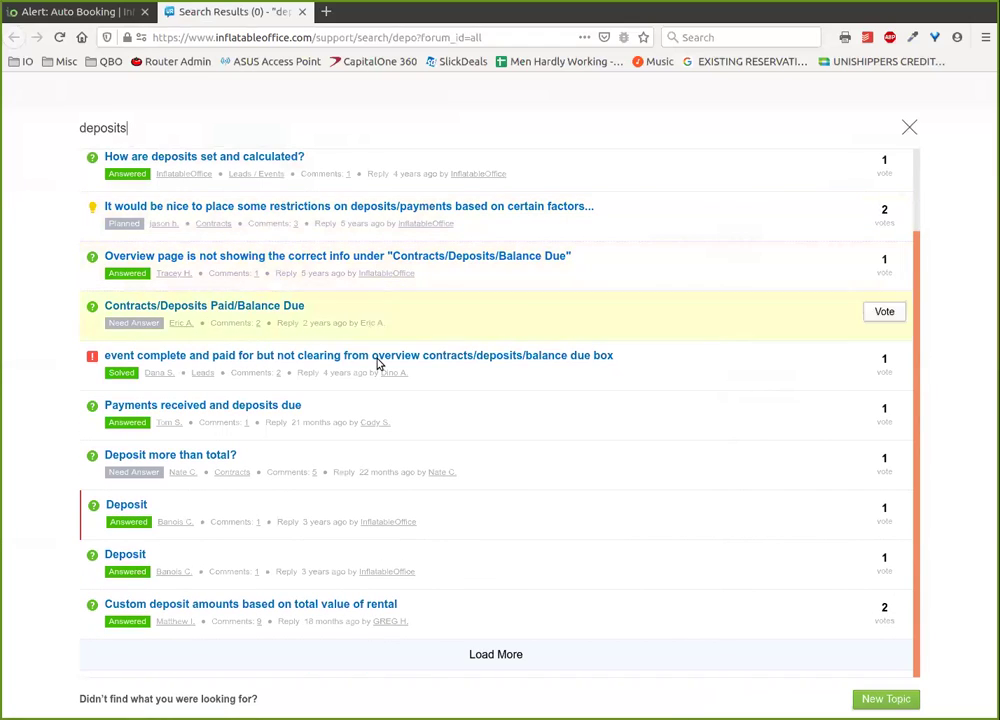
scroll(367, 380, "up", 2)
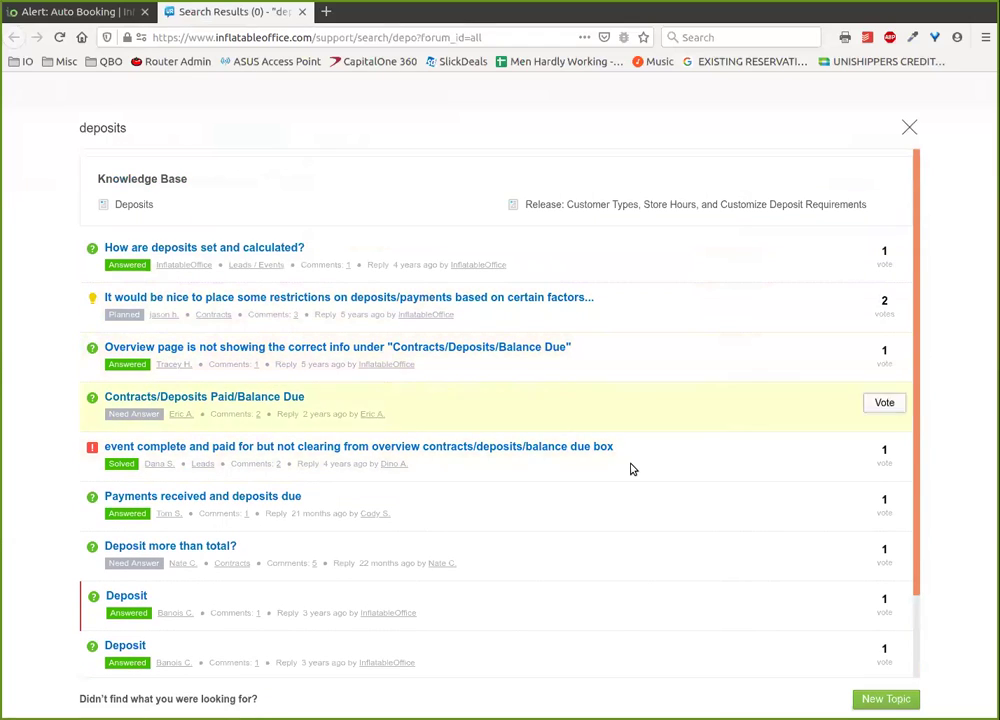
left_click(80, 13)
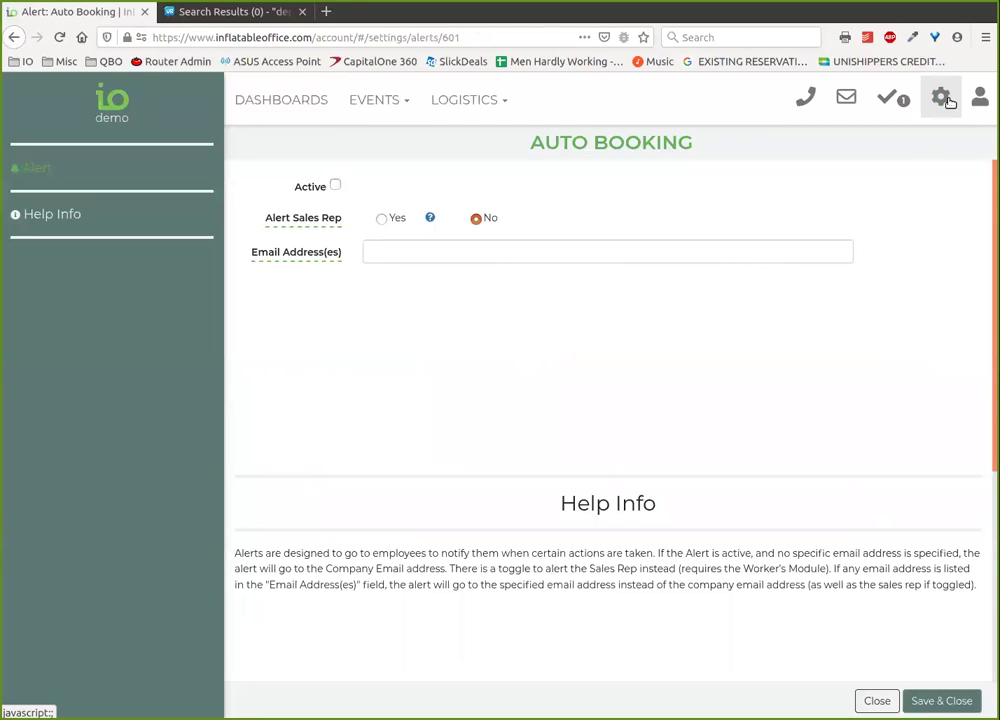